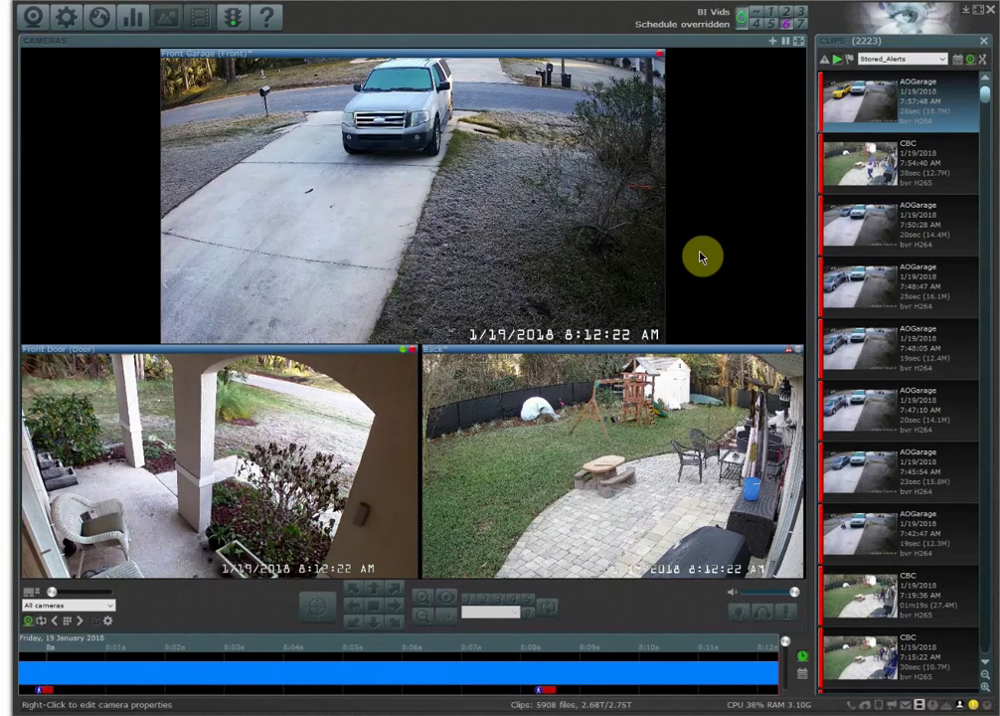
{"action": "left_click", "coordinate": [220, 438]}
{"action": "left_click", "coordinate": [221, 438]}
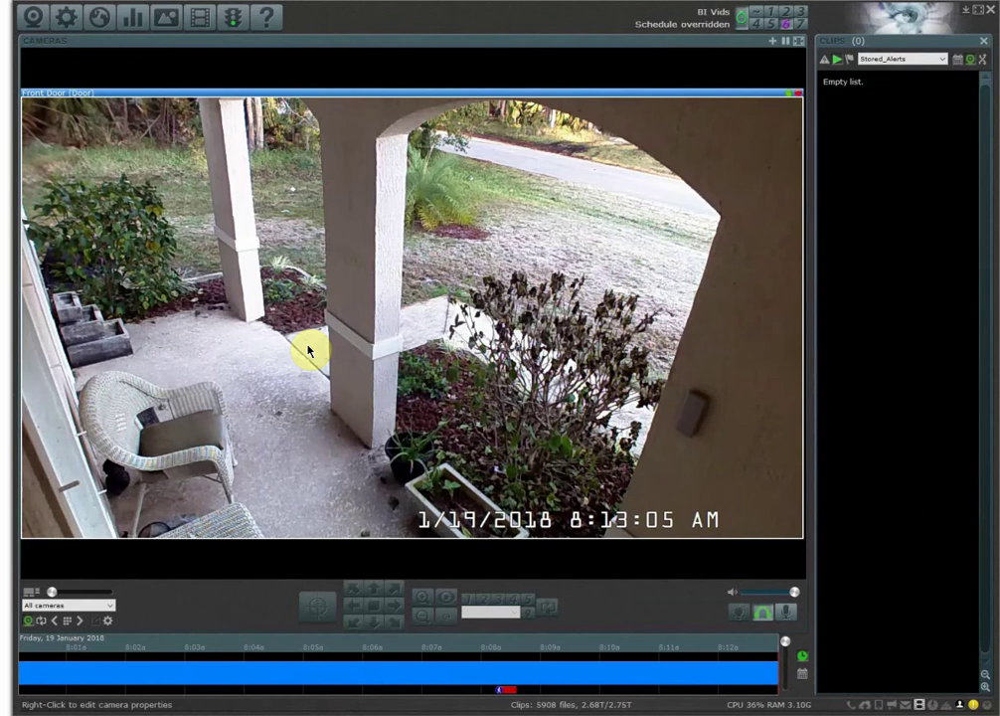
Open Blue Iris Options to the Email servers page and select the Gmail server entry.
{"action": "left_click", "coordinate": [67, 16]}
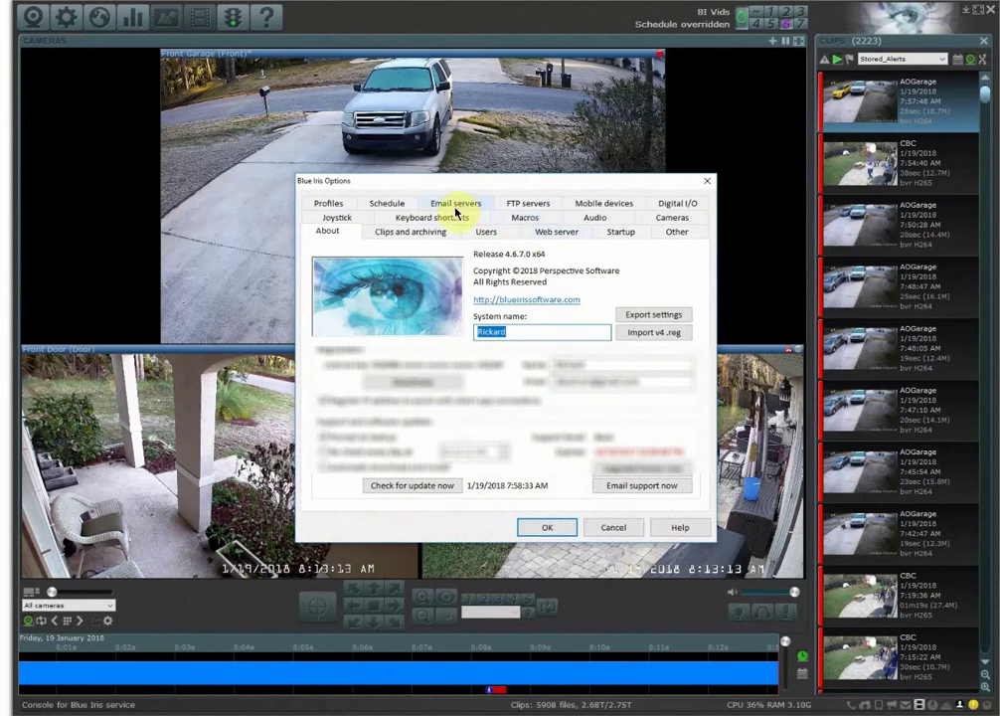
{"action": "left_click", "coordinate": [455, 205]}
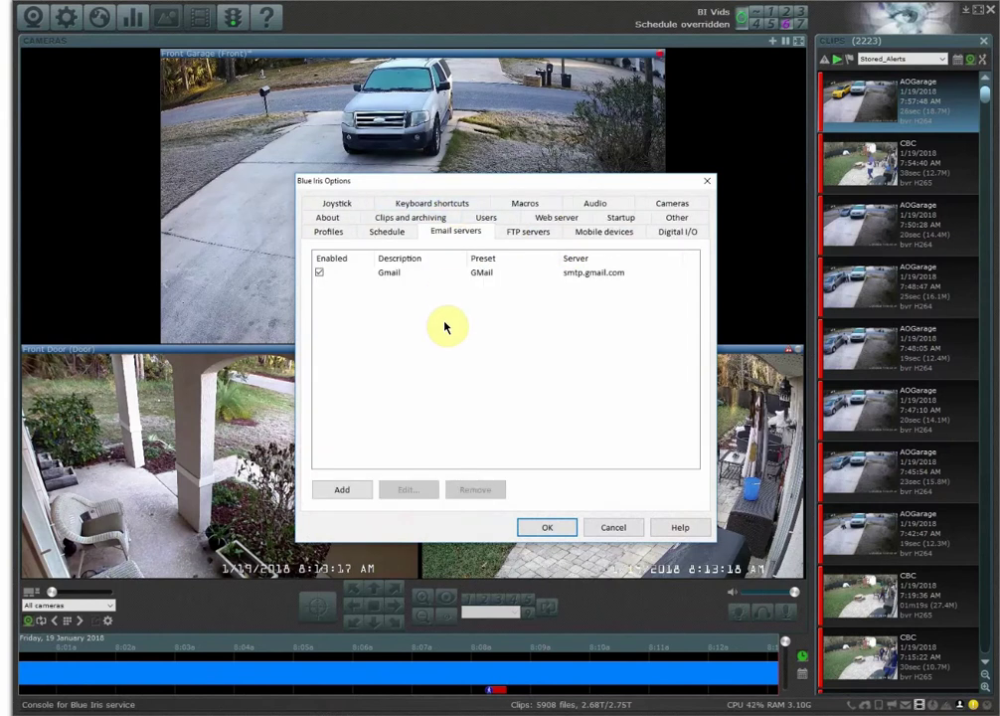
{"action": "left_click", "coordinate": [467, 272]}
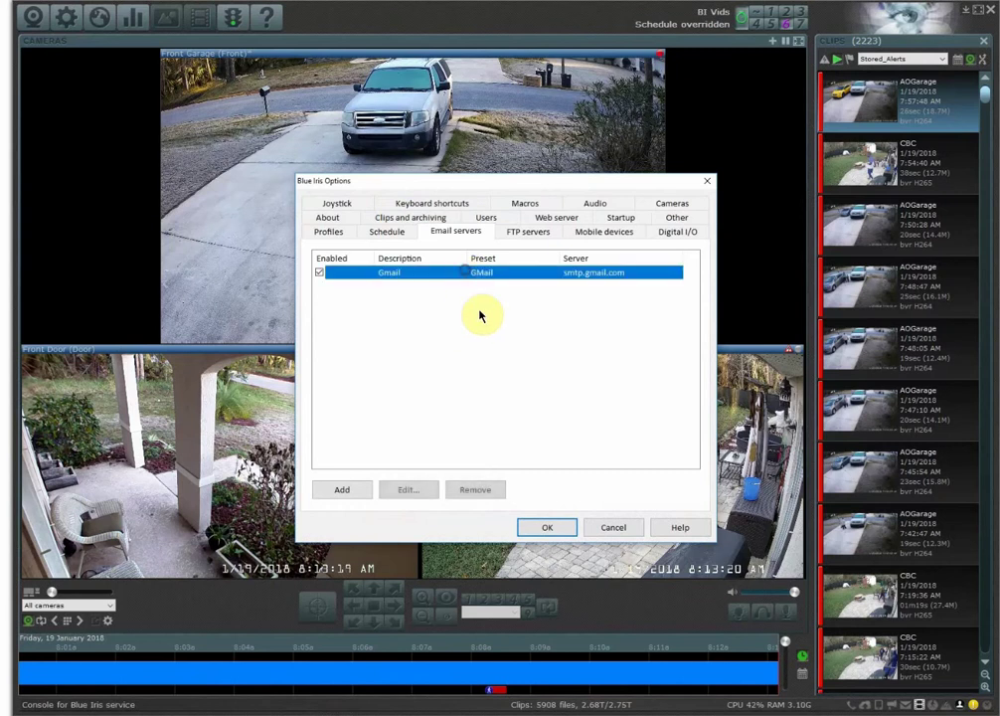
Add a new email server described as 'Text Email' using the GMail preset.
{"action": "left_click", "coordinate": [344, 490]}
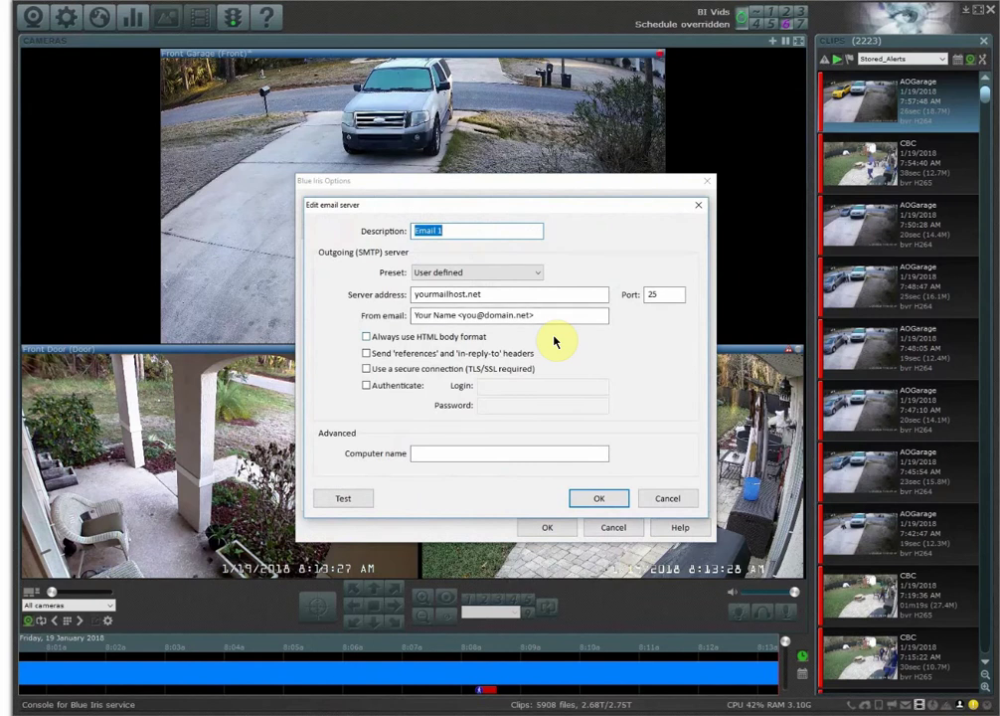
{"action": "type", "text": "Text Email"}
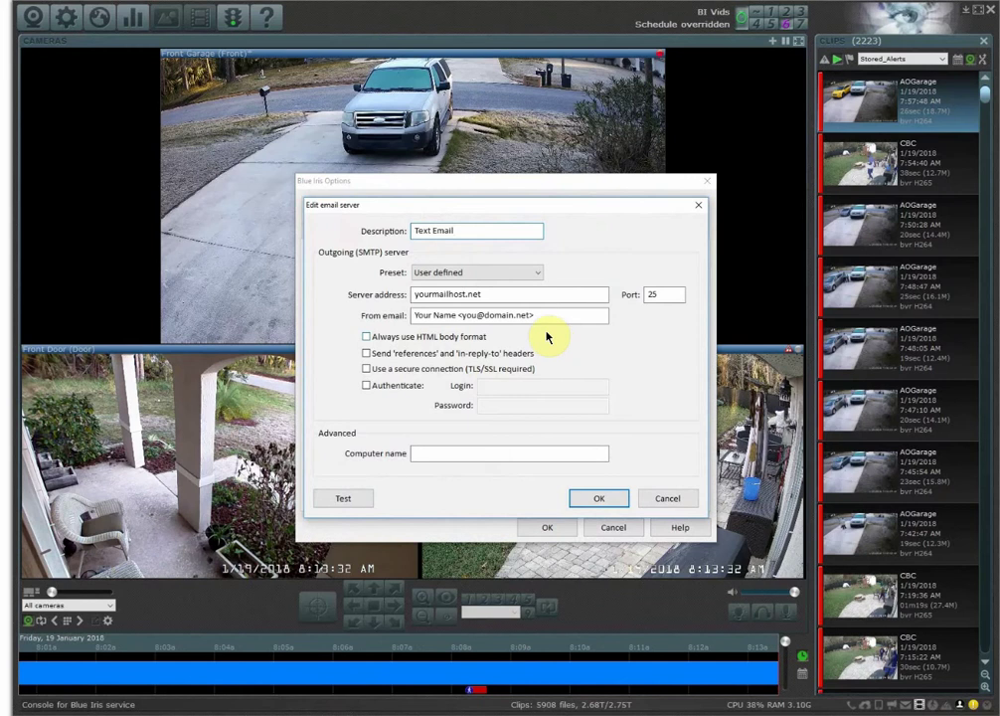
{"action": "left_click", "coordinate": [448, 273]}
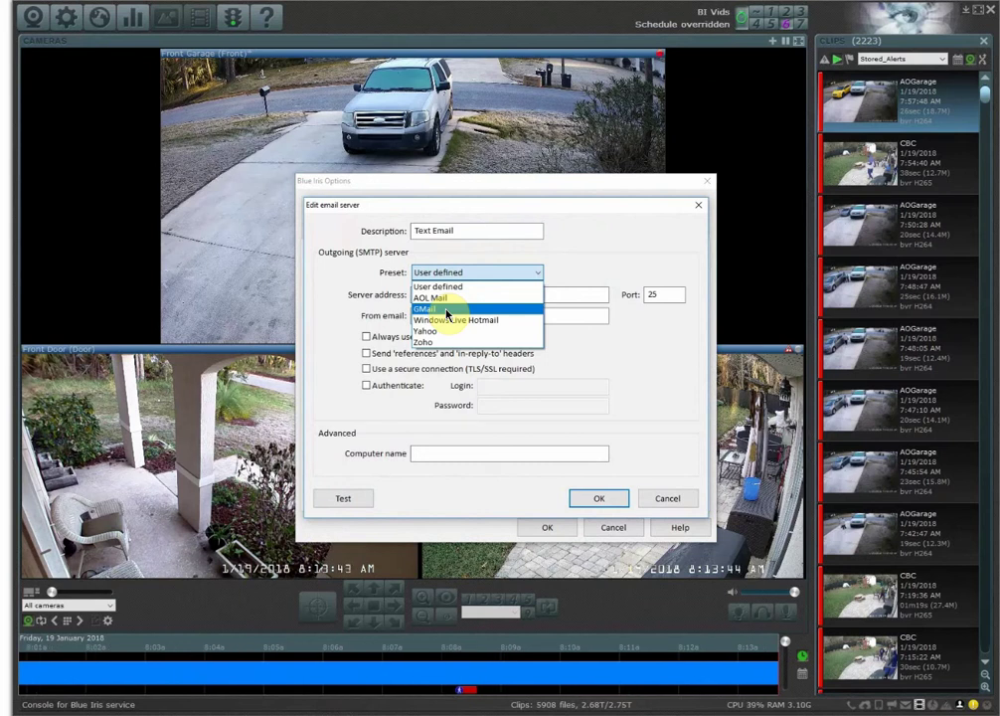
{"action": "left_click", "coordinate": [446, 319]}
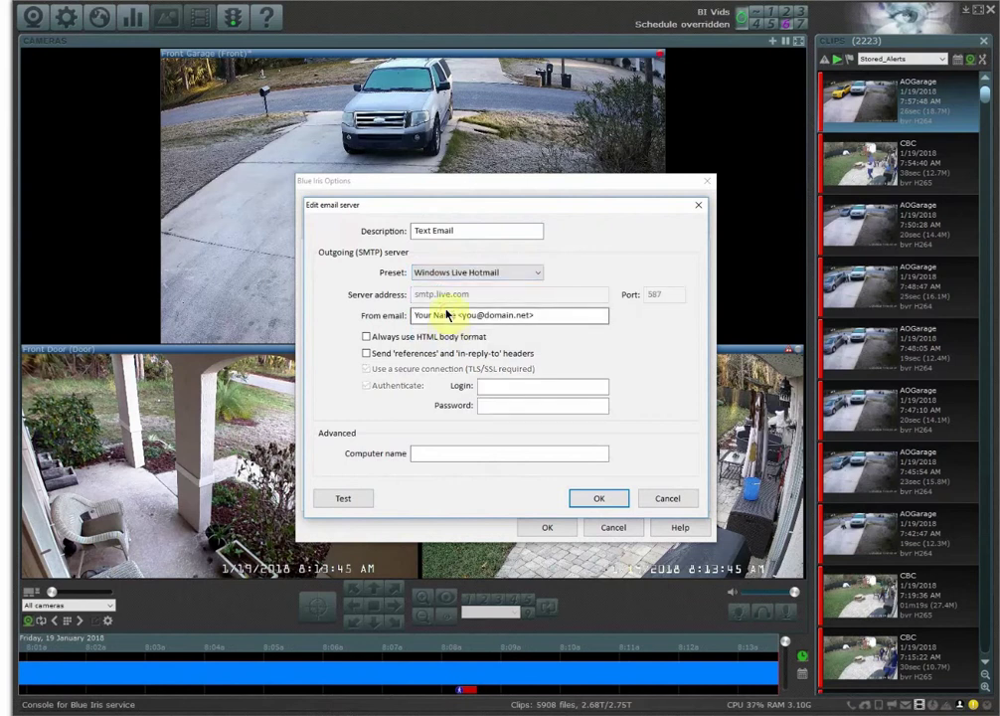
{"action": "left_click", "coordinate": [452, 273]}
{"action": "left_click", "coordinate": [455, 305]}
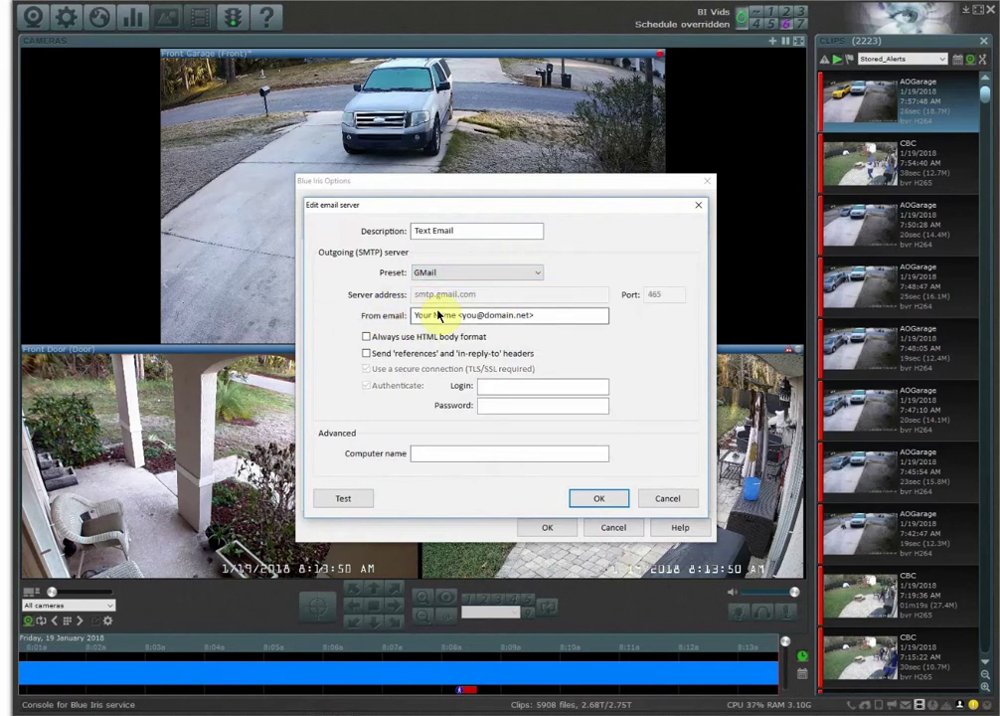
Enter the Gmail address as sender and login, plus the account password.
{"action": "left_click_drag", "start_coordinate": [547, 318], "coordinate": [413, 314]}
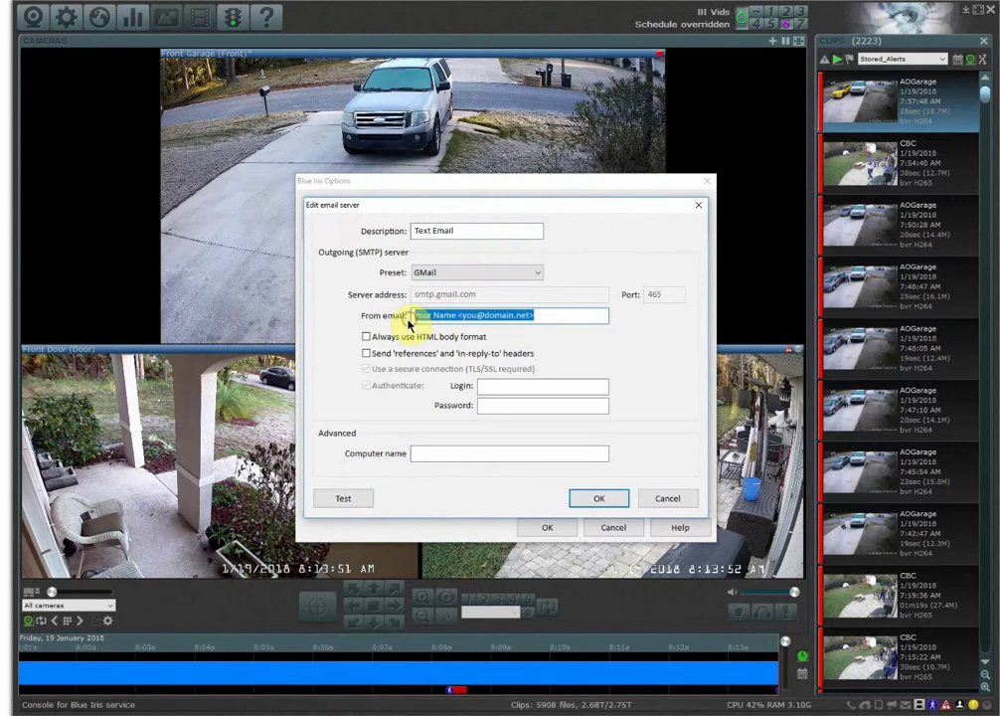
{"action": "key", "text": "BackSpace"}
{"action": "type", "text": "youremail@"}
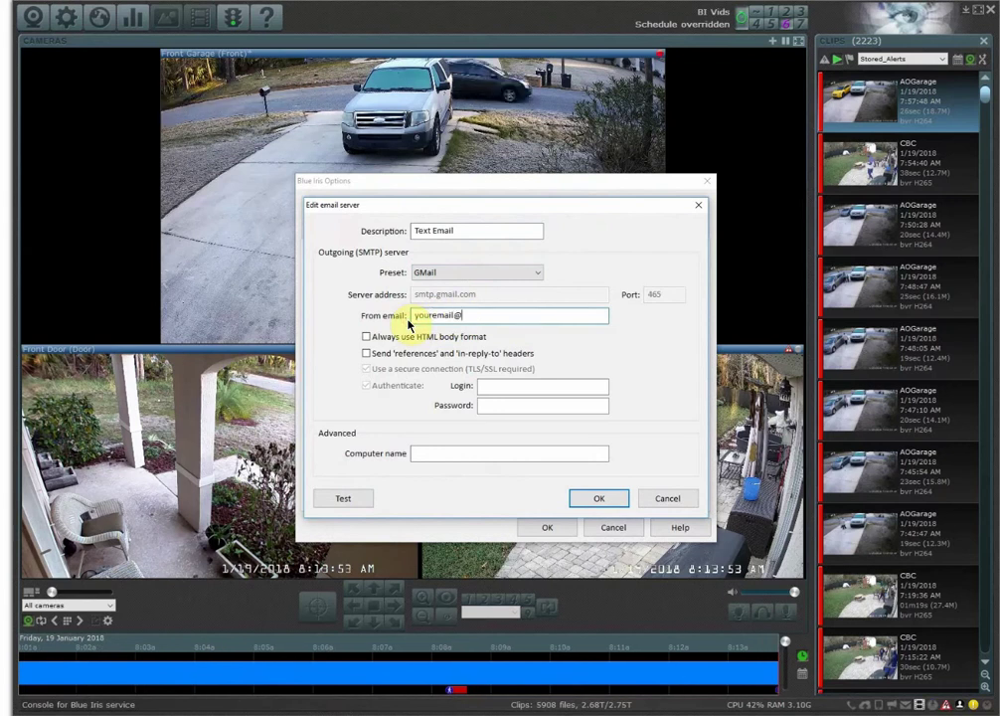
{"action": "type", "text": "gmail.com"}
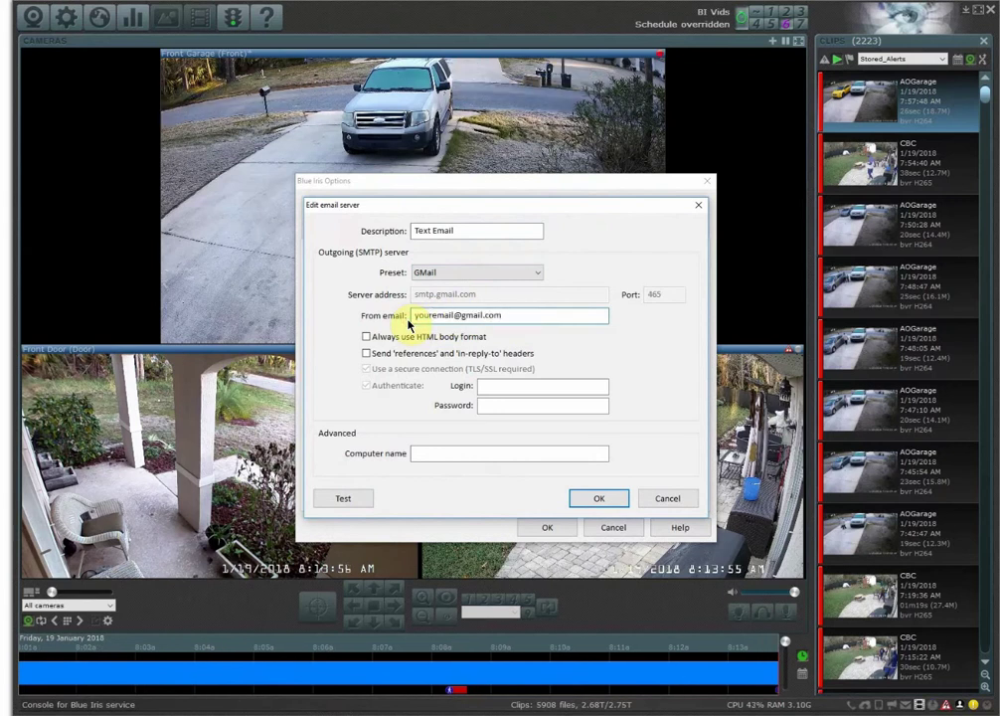
{"action": "left_click", "coordinate": [497, 395]}
{"action": "type", "text": "youremail@gm"}
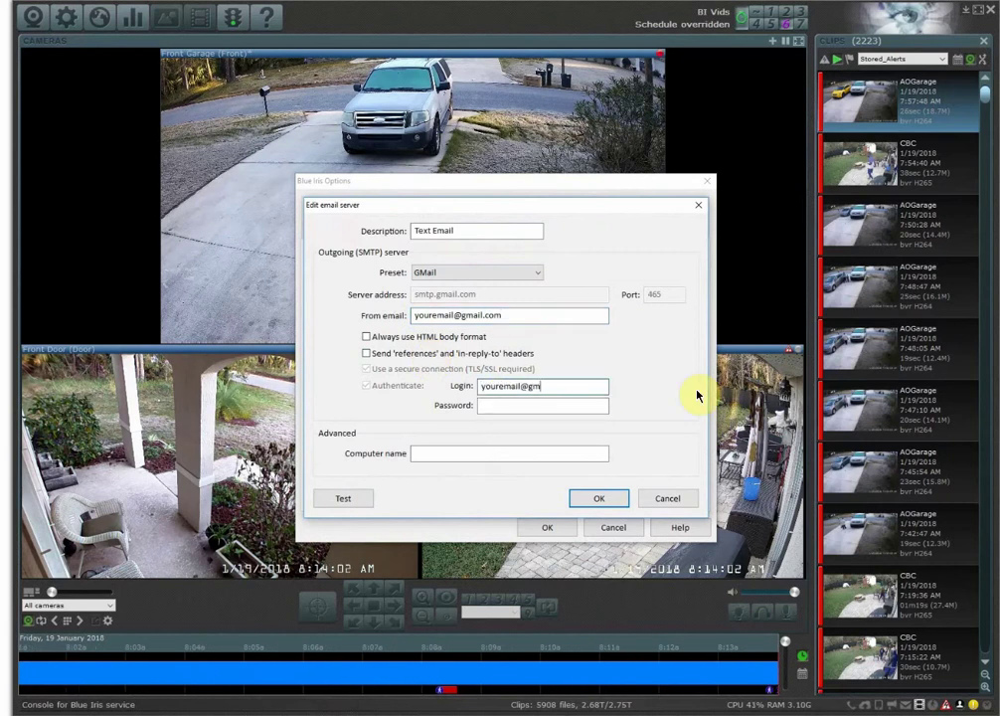
{"action": "type", "text": "ail.com"}
{"action": "key", "text": "Tab"}
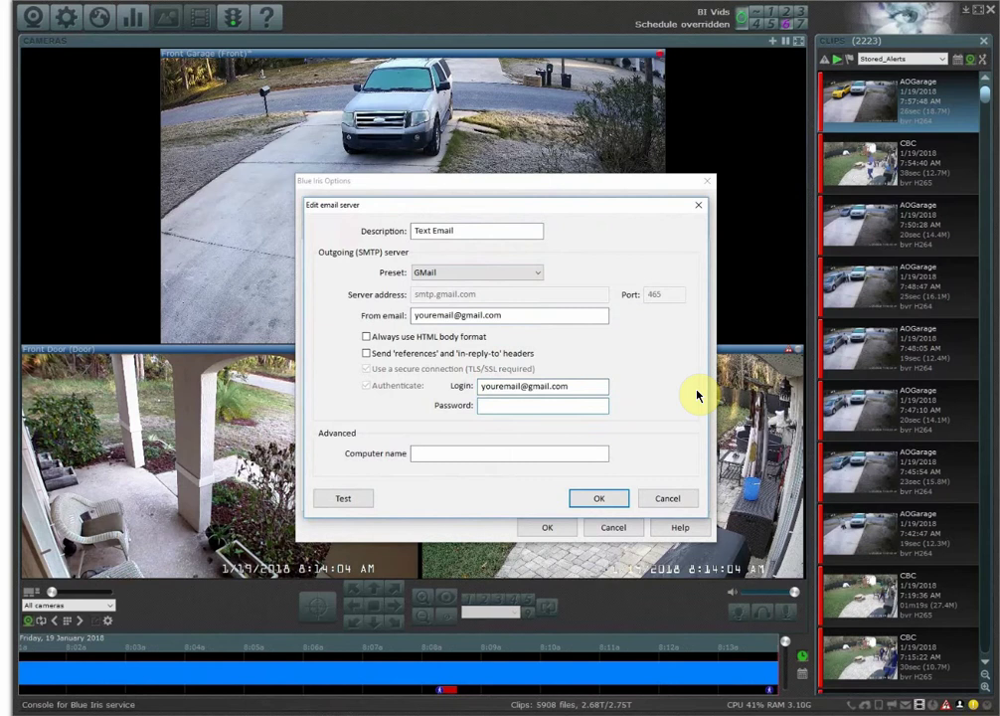
{"action": "type", "text": "*********"}
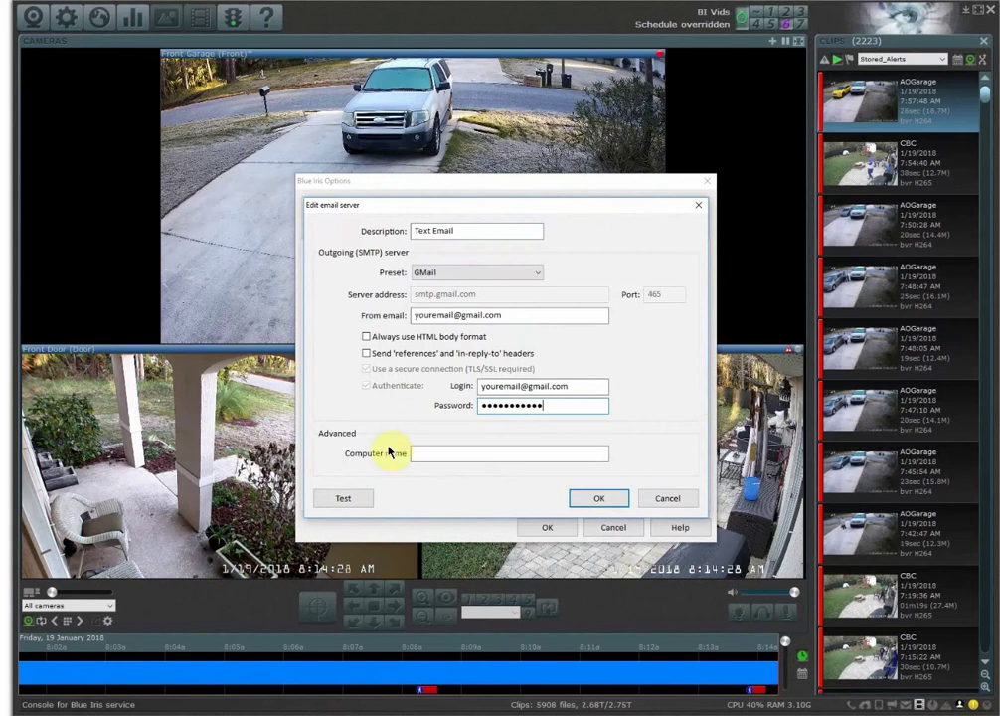
{"action": "left_click", "coordinate": [345, 505]}
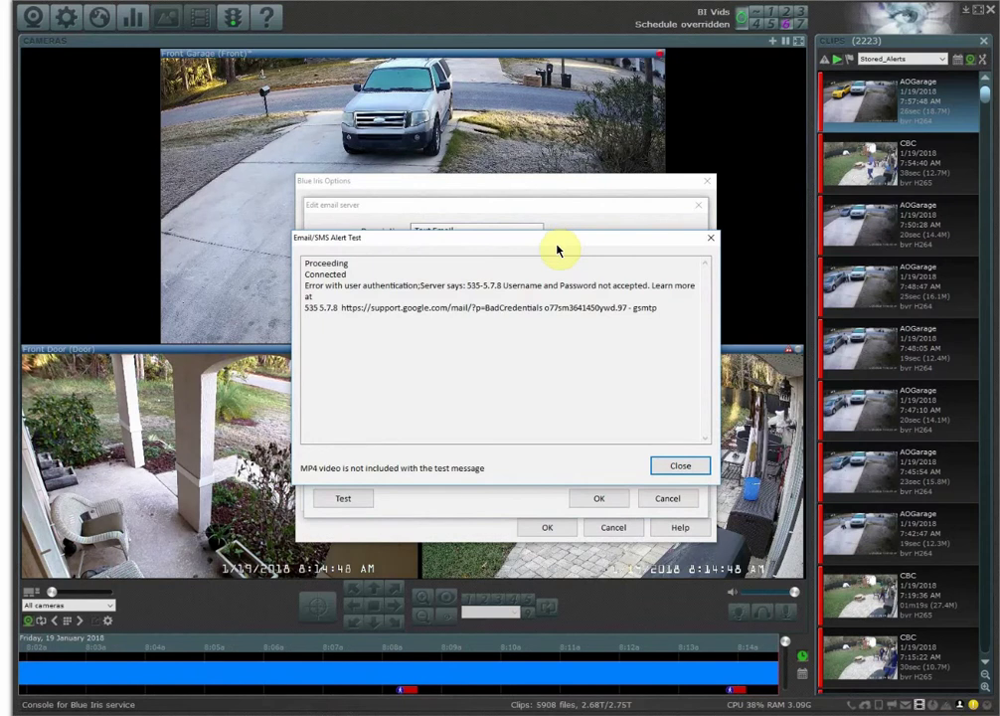
{"action": "left_click", "coordinate": [682, 466]}
Discard the new Text Email server and open the existing Gmail server's settings.
{"action": "left_click", "coordinate": [666, 499]}
{"action": "left_click", "coordinate": [575, 272]}
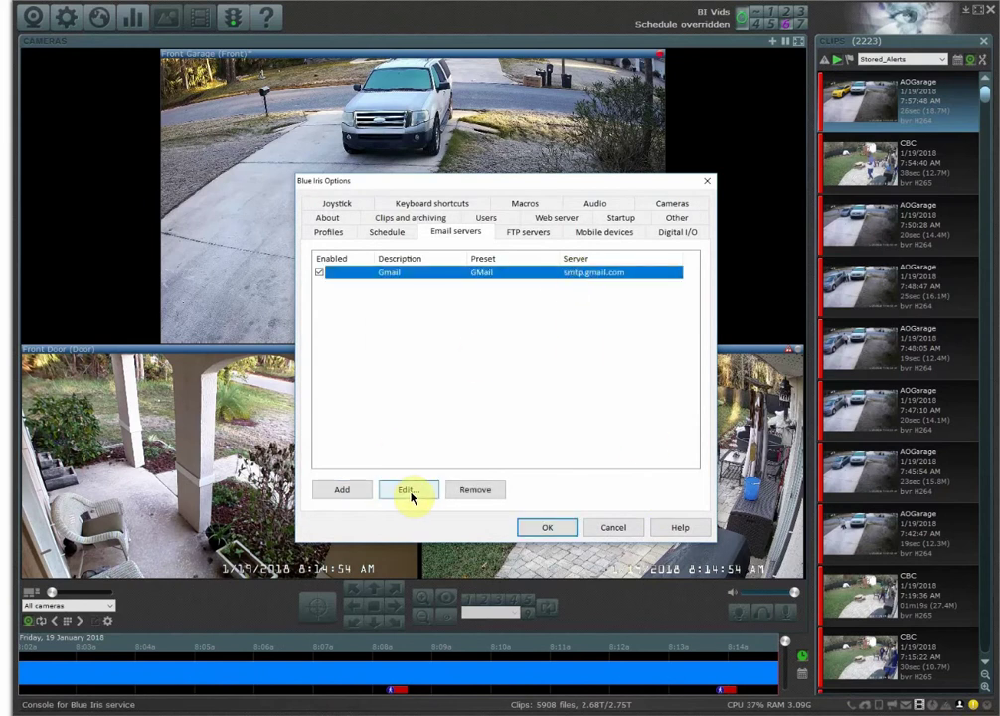
{"action": "left_click", "coordinate": [409, 492]}
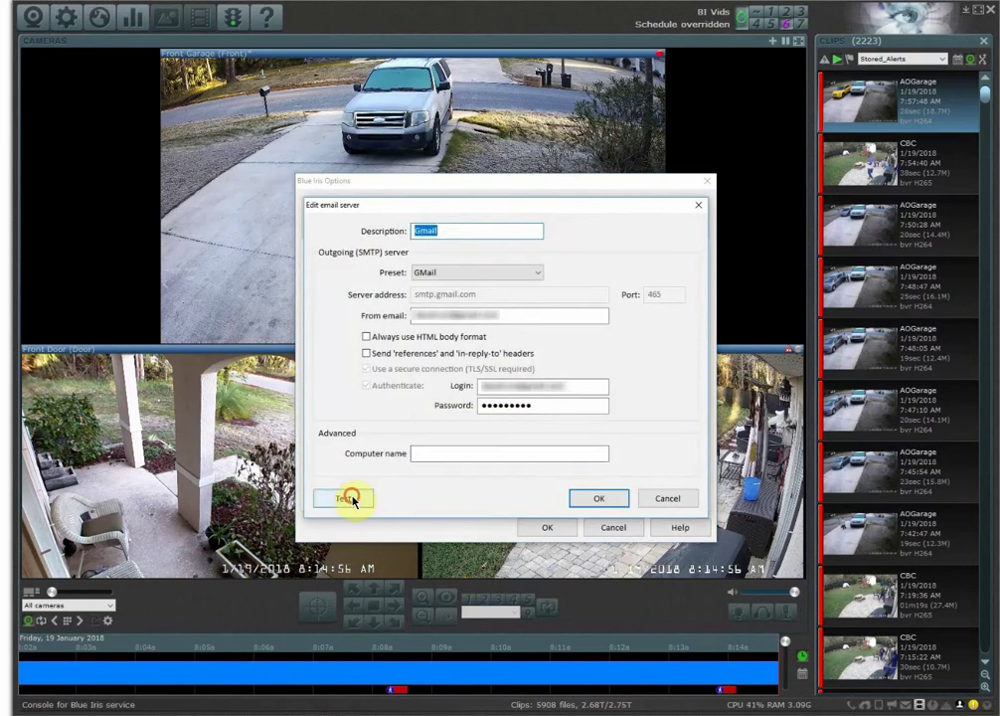
Run a successful Gmail test message, then close the server settings and Options.
{"action": "left_click", "coordinate": [353, 497]}
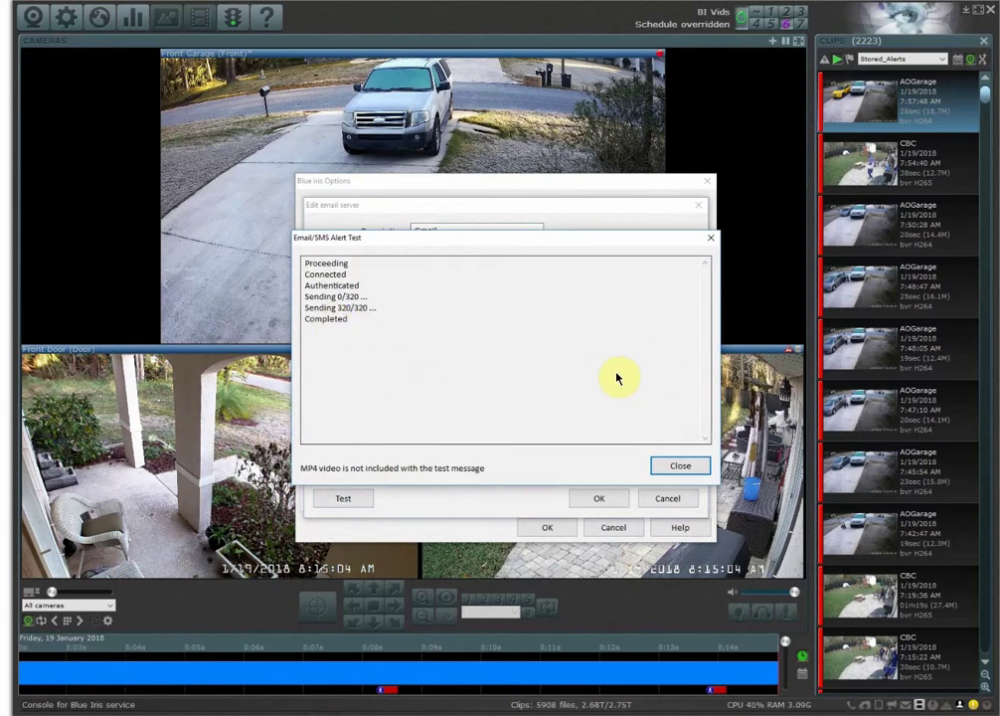
{"action": "left_click", "coordinate": [685, 464]}
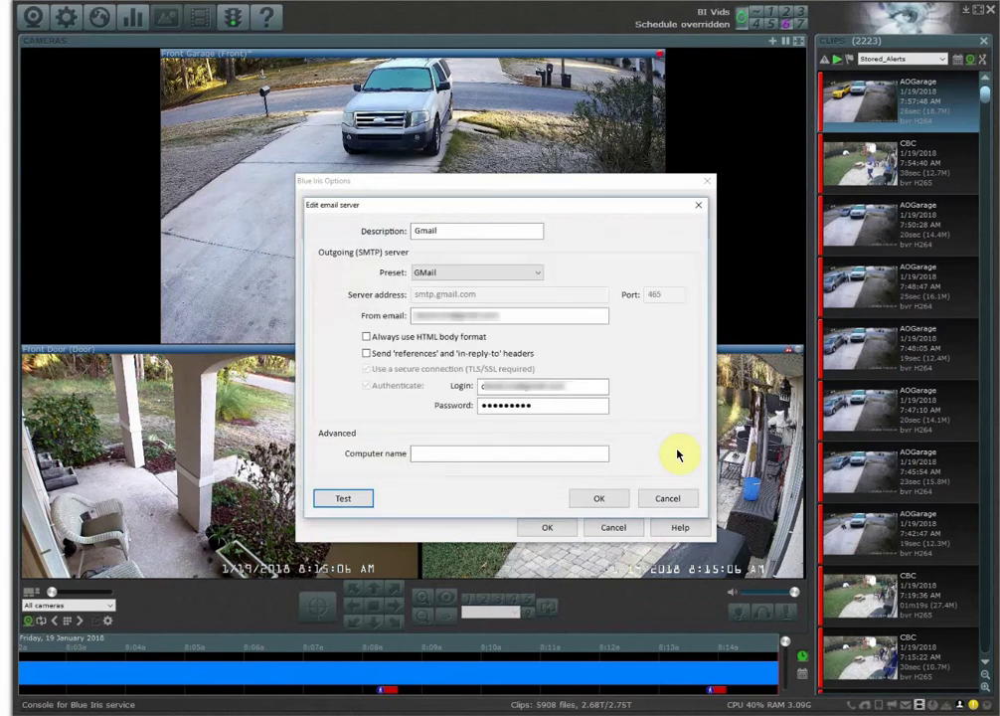
{"action": "left_click", "coordinate": [665, 500]}
{"action": "left_click", "coordinate": [547, 527]}
In Chrome, open Google Account's Sign-in & security settings from the avatar menu.
{"action": "left_click", "coordinate": [402, 711]}
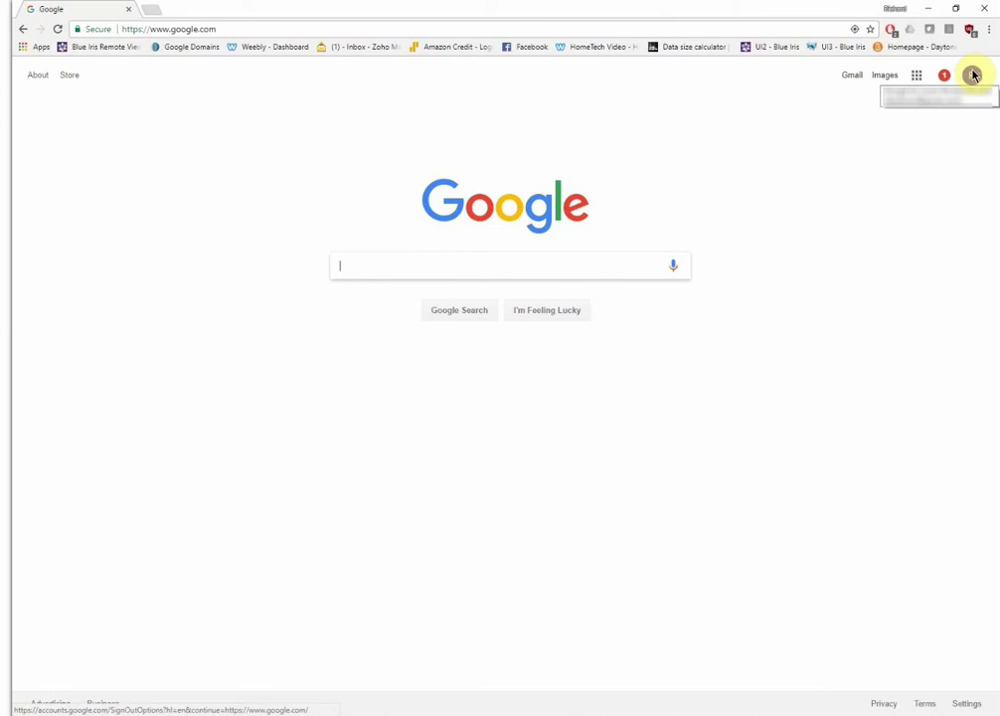
{"action": "left_click", "coordinate": [972, 76]}
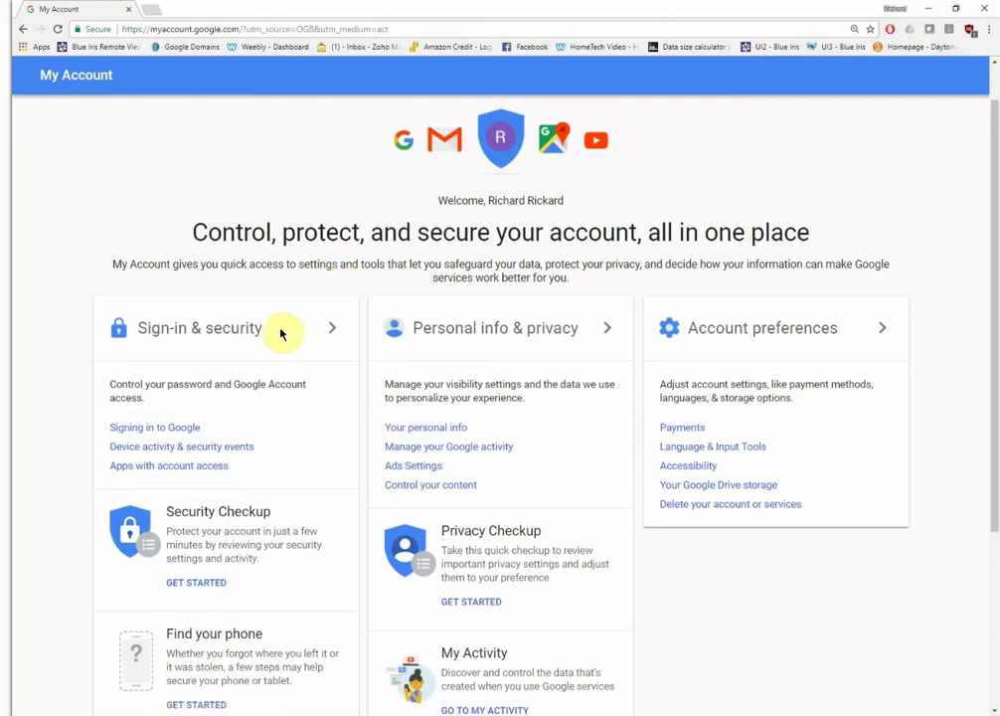
{"action": "scroll", "coordinate": [219, 356], "scroll_direction": "down", "scroll_amount": 2}
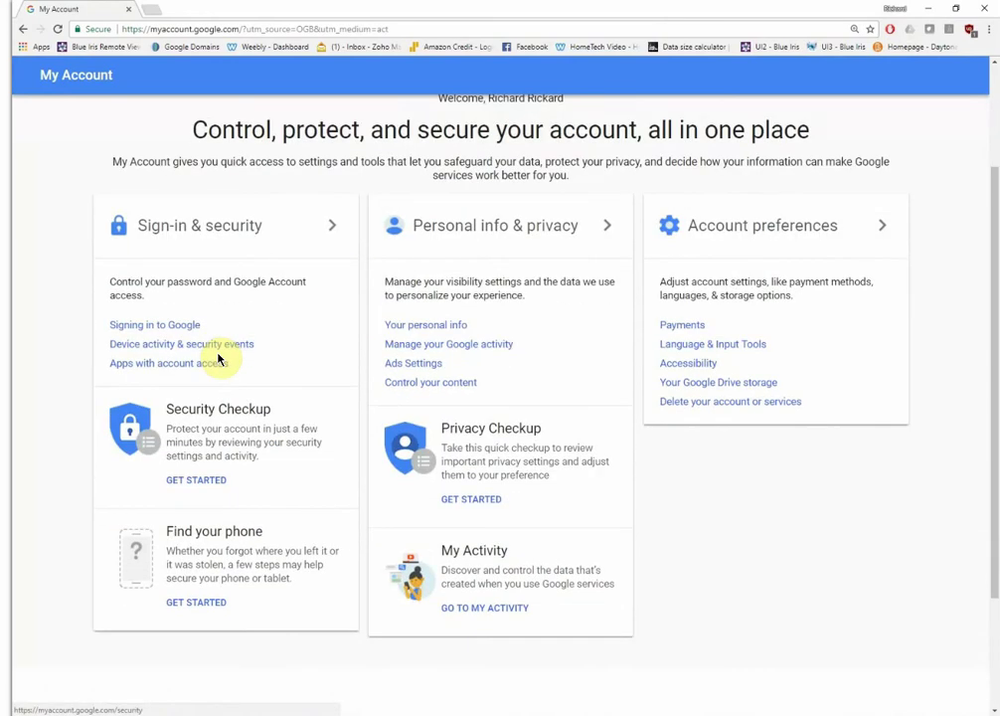
{"action": "left_click", "coordinate": [169, 231]}
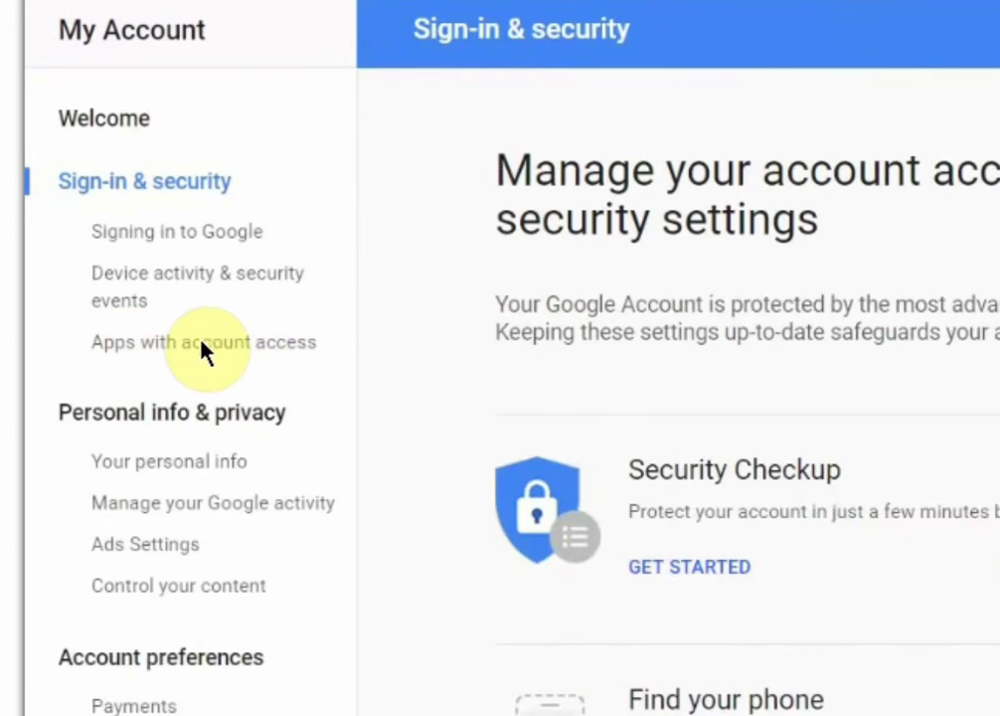
Under Apps with account access, leave Allow less secure apps switched ON.
{"action": "left_click", "coordinate": [202, 348]}
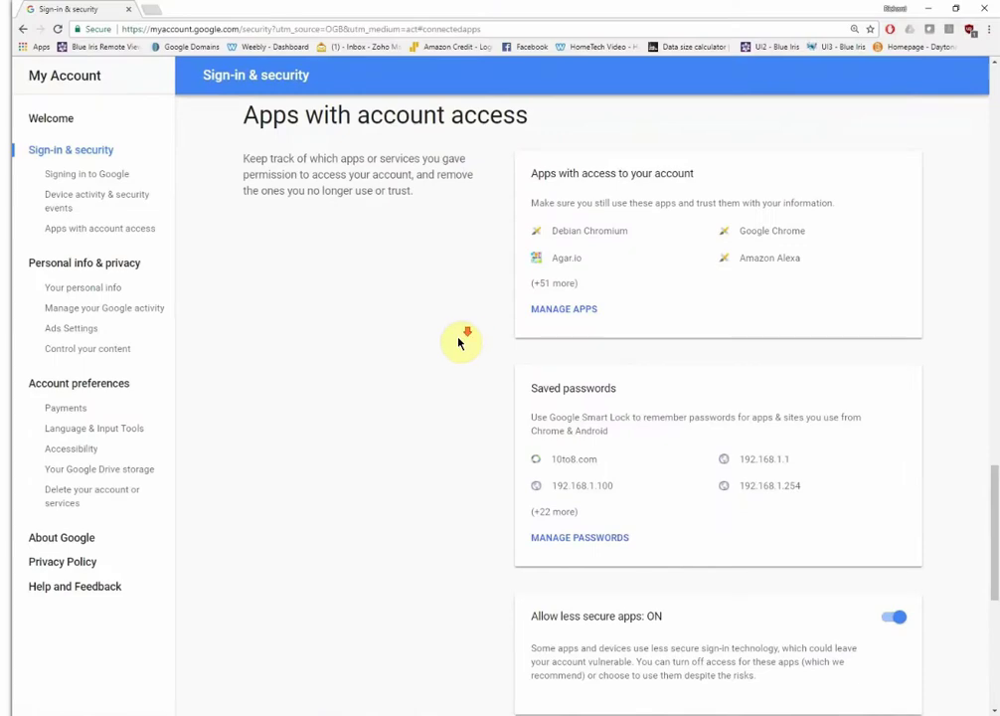
{"action": "scroll", "coordinate": [458, 343], "scroll_direction": "down", "scroll_amount": 3}
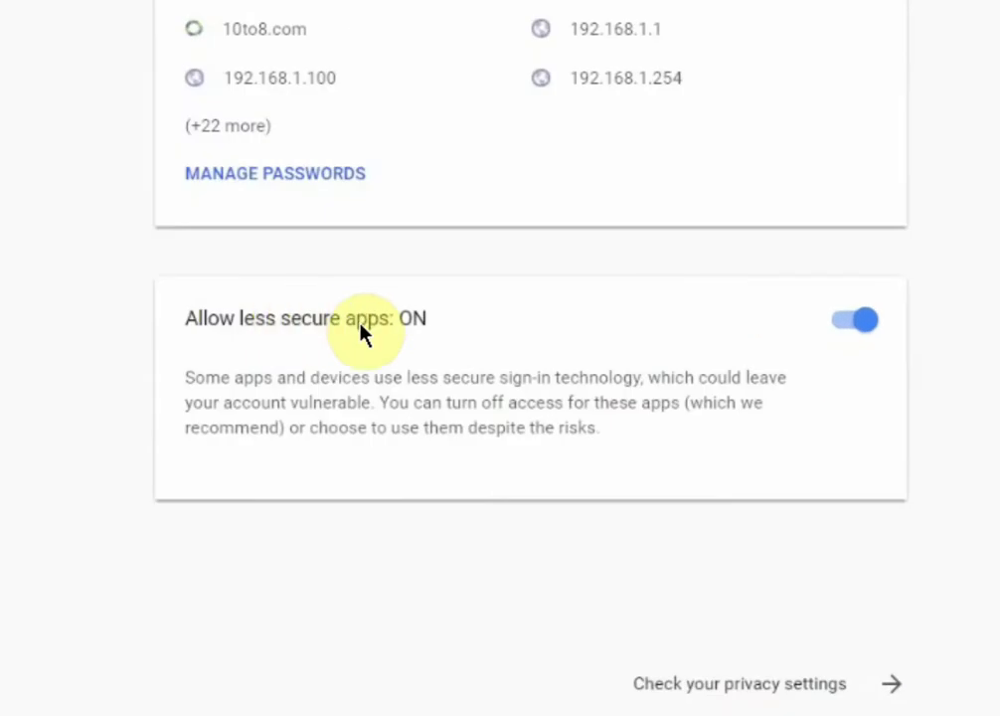
{"action": "left_click", "coordinate": [855, 319]}
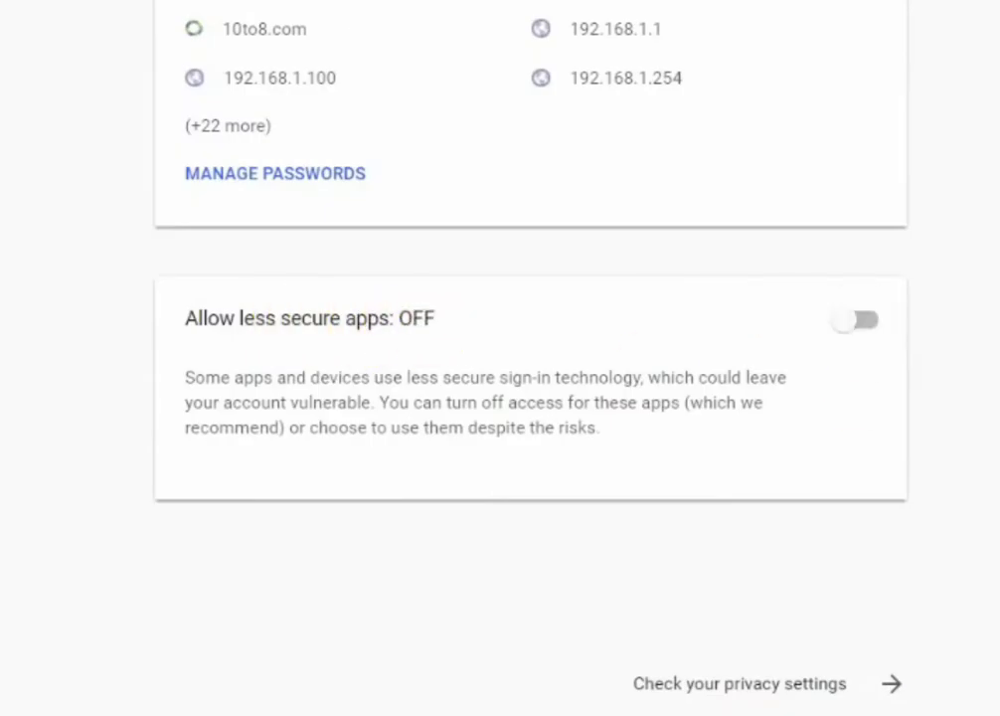
{"action": "left_click", "coordinate": [857, 328]}
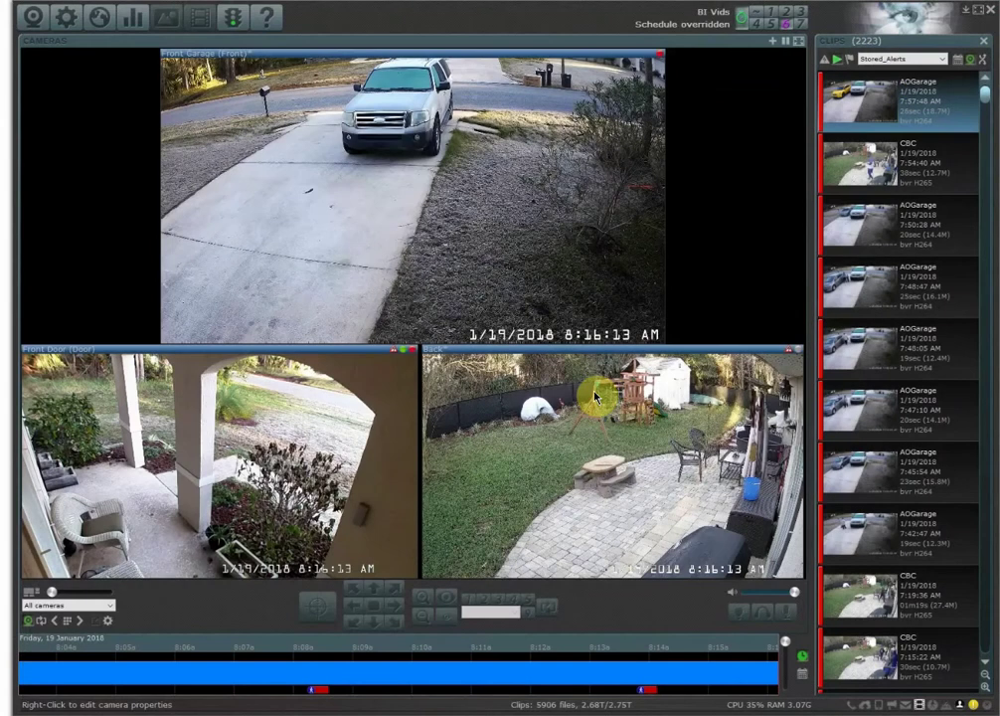
Edit the Gmail server in Options > Email servers, pass a test message, and close Options.
{"action": "left_click", "coordinate": [68, 17]}
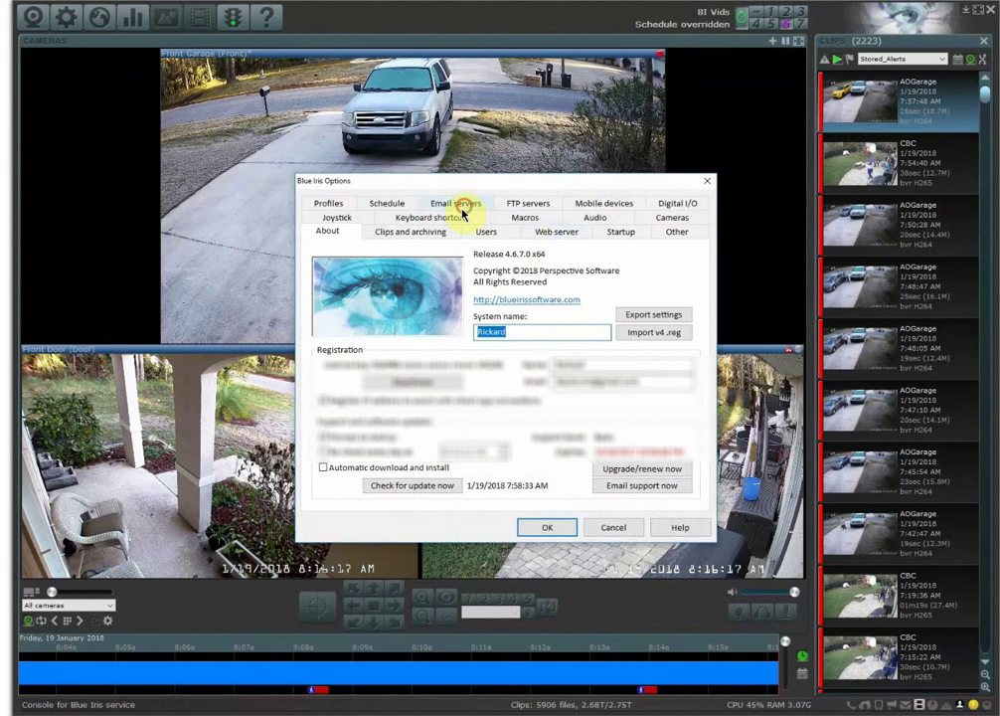
{"action": "left_click", "coordinate": [452, 202]}
{"action": "left_click", "coordinate": [395, 283]}
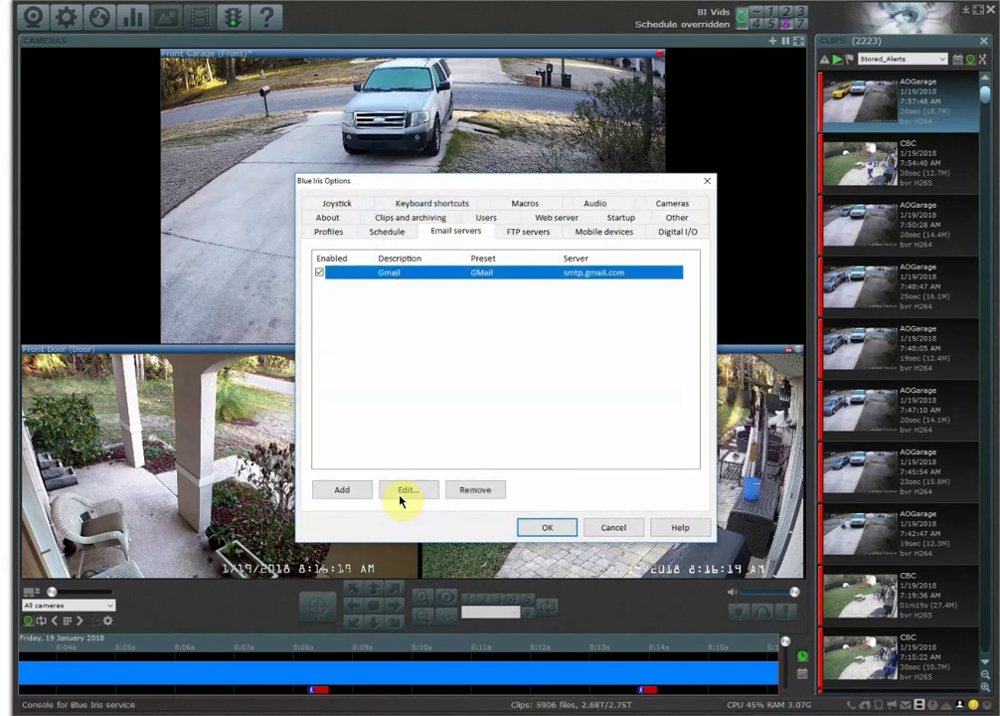
{"action": "left_click", "coordinate": [407, 490]}
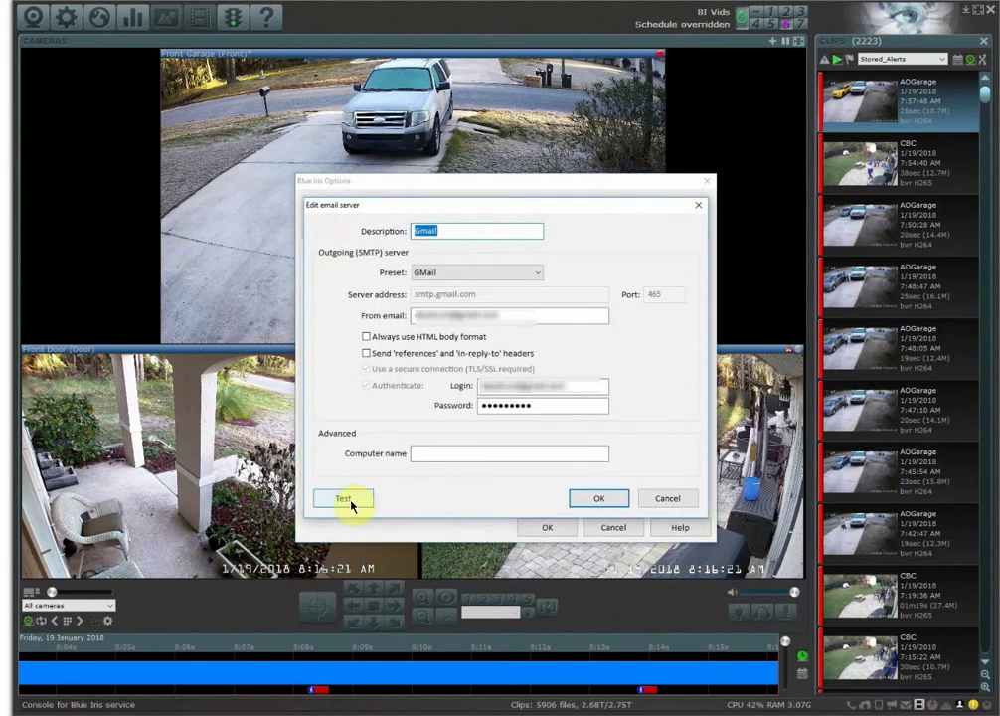
{"action": "left_click", "coordinate": [352, 502]}
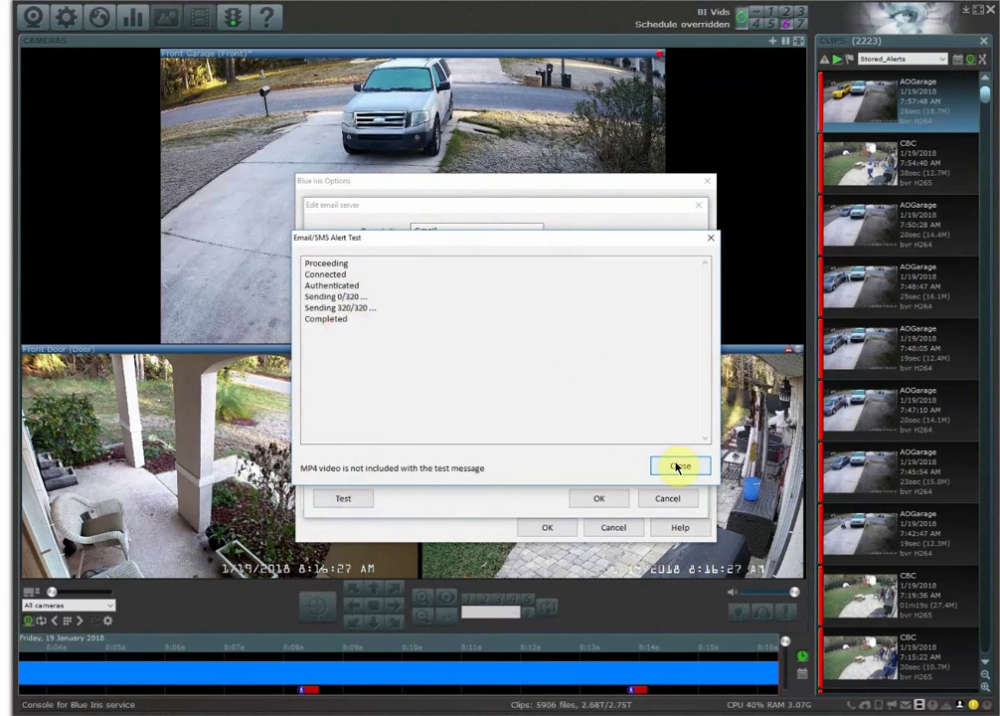
{"action": "left_click", "coordinate": [678, 465]}
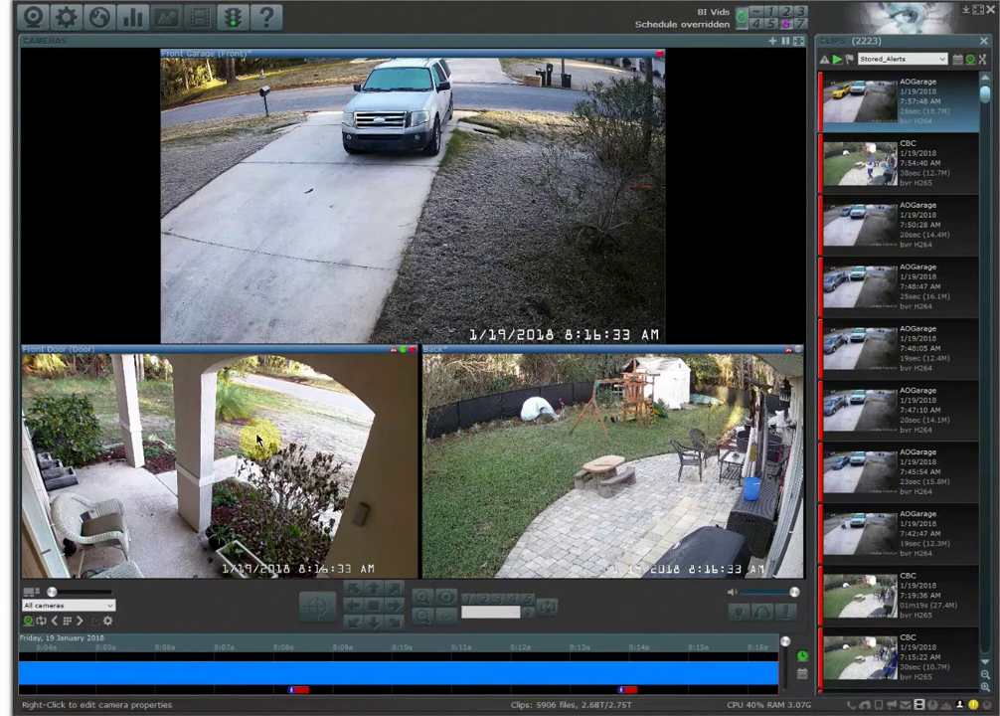
Enlarge Front Door and open its motion zone editor via Camera properties > Trigger.
{"action": "double_click", "coordinate": [145, 438]}
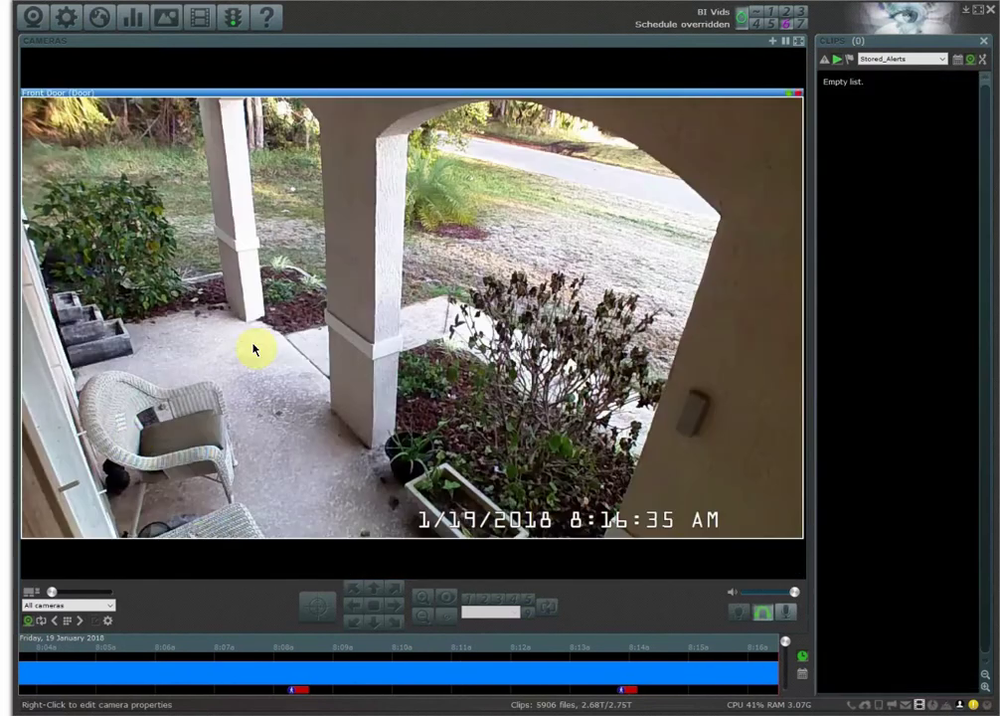
{"action": "right_click", "coordinate": [252, 208]}
{"action": "left_click", "coordinate": [250, 212]}
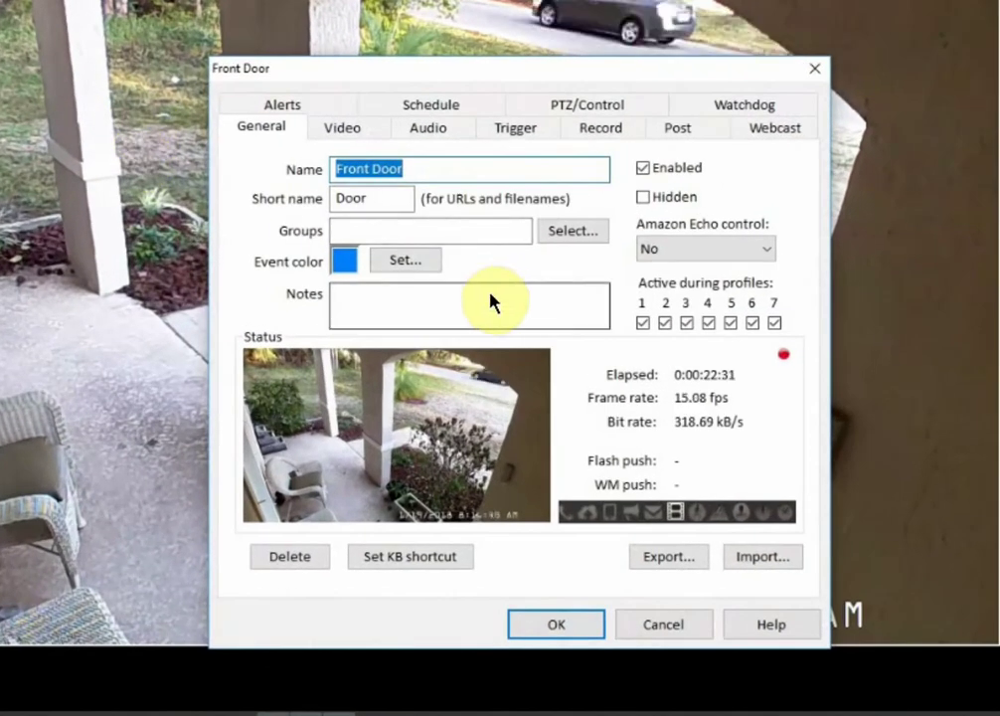
{"action": "left_click", "coordinate": [538, 129]}
{"action": "left_click", "coordinate": [469, 234]}
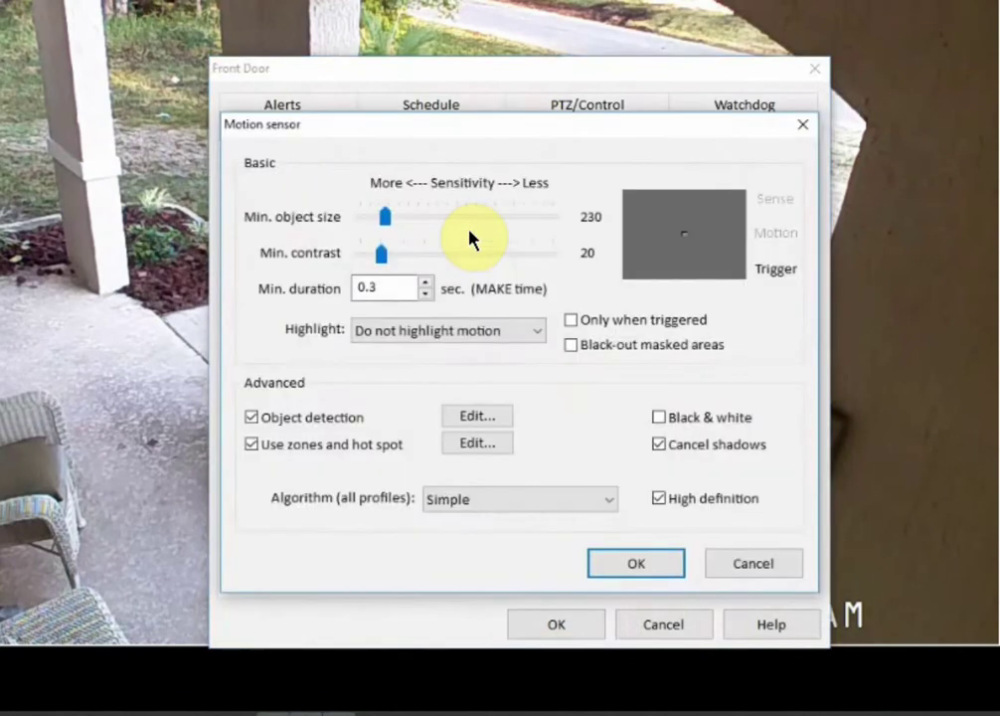
{"action": "left_click", "coordinate": [477, 445]}
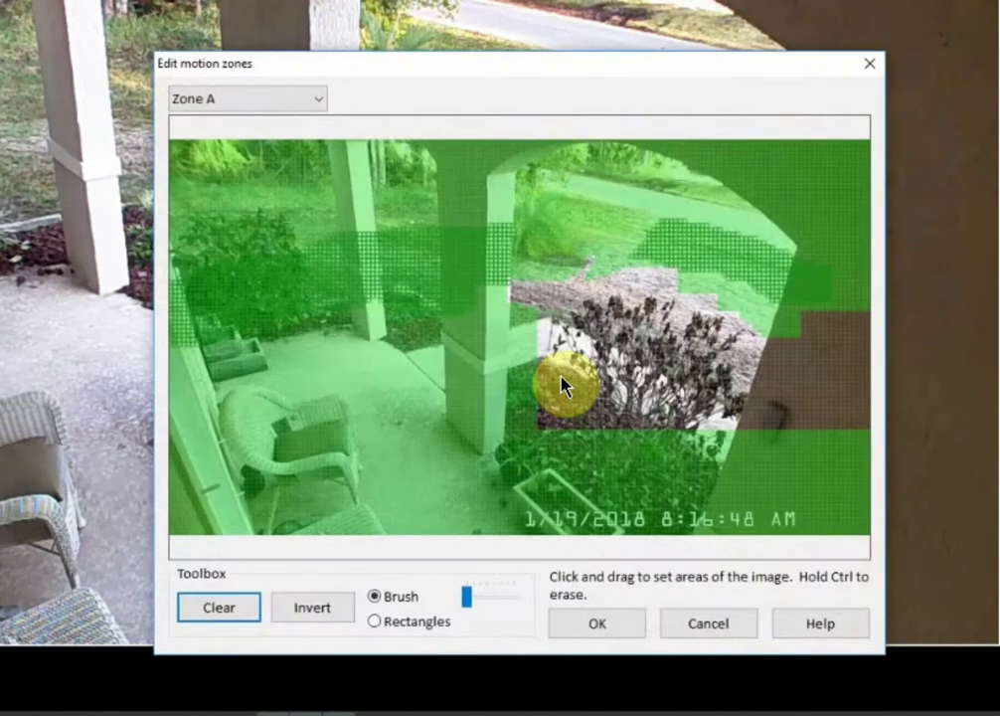
Paint an area into Zone B near the image's right edge and close the editor.
{"action": "left_click", "coordinate": [277, 96]}
{"action": "left_click", "coordinate": [248, 141]}
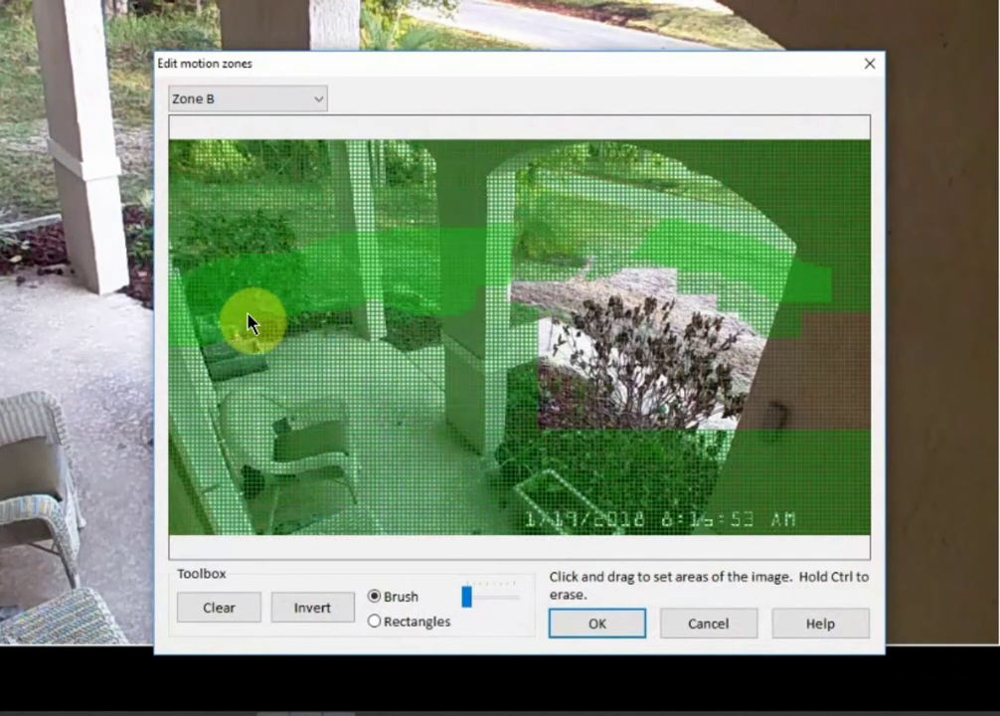
{"action": "left_click", "coordinate": [814, 291]}
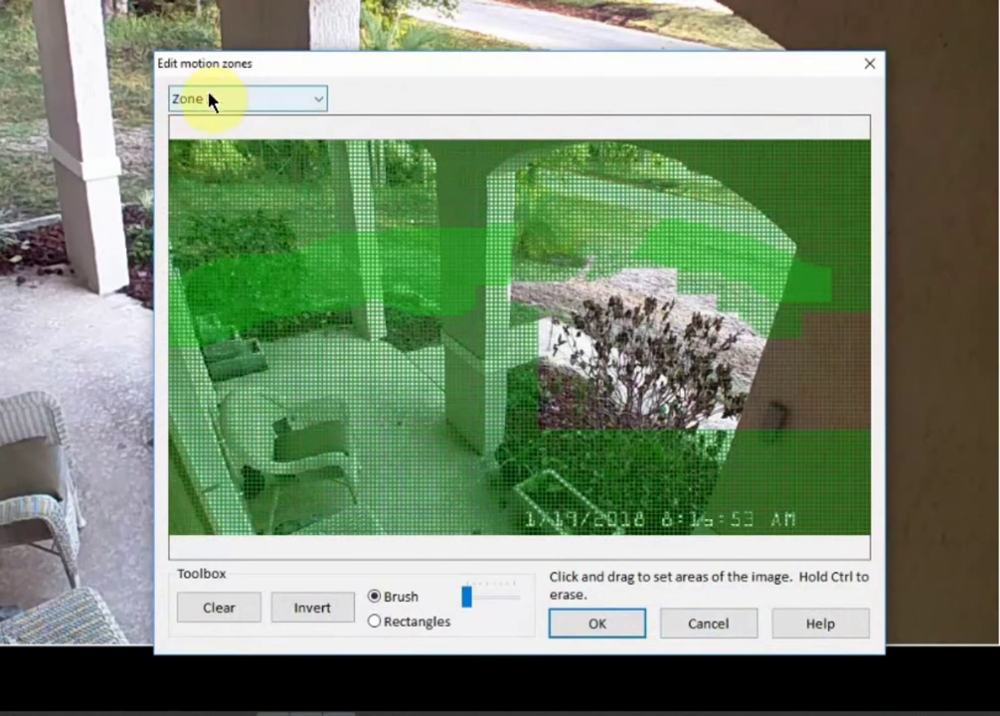
{"action": "left_click", "coordinate": [701, 626]}
On Front Door's Alerts tab, leave only motion zone B ticked for alerts.
{"action": "left_click", "coordinate": [750, 563]}
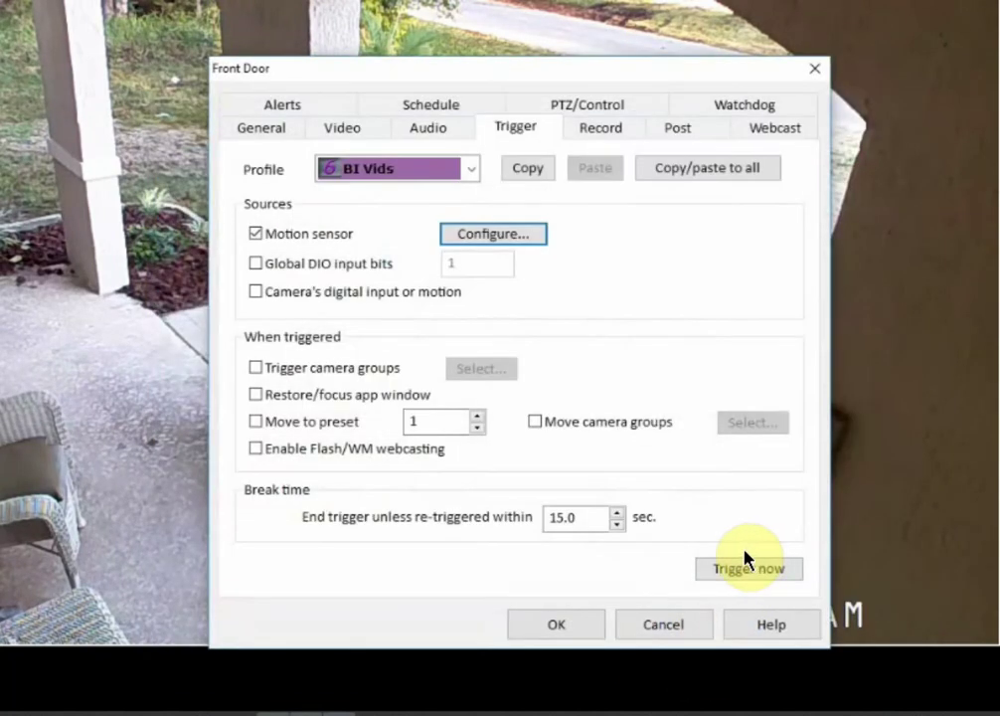
{"action": "left_click", "coordinate": [284, 105]}
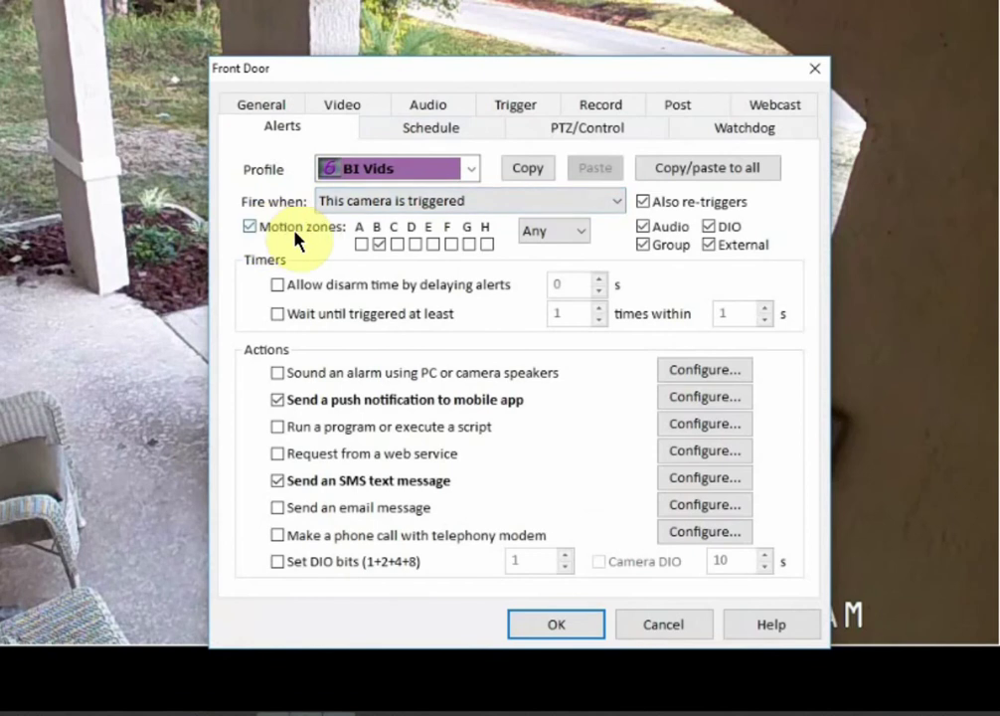
{"action": "left_click", "coordinate": [396, 243]}
{"action": "left_click", "coordinate": [415, 244]}
{"action": "left_click", "coordinate": [432, 244]}
{"action": "left_click", "coordinate": [433, 243]}
{"action": "left_click", "coordinate": [395, 245]}
{"action": "left_click", "coordinate": [362, 244]}
{"action": "left_click", "coordinate": [379, 244]}
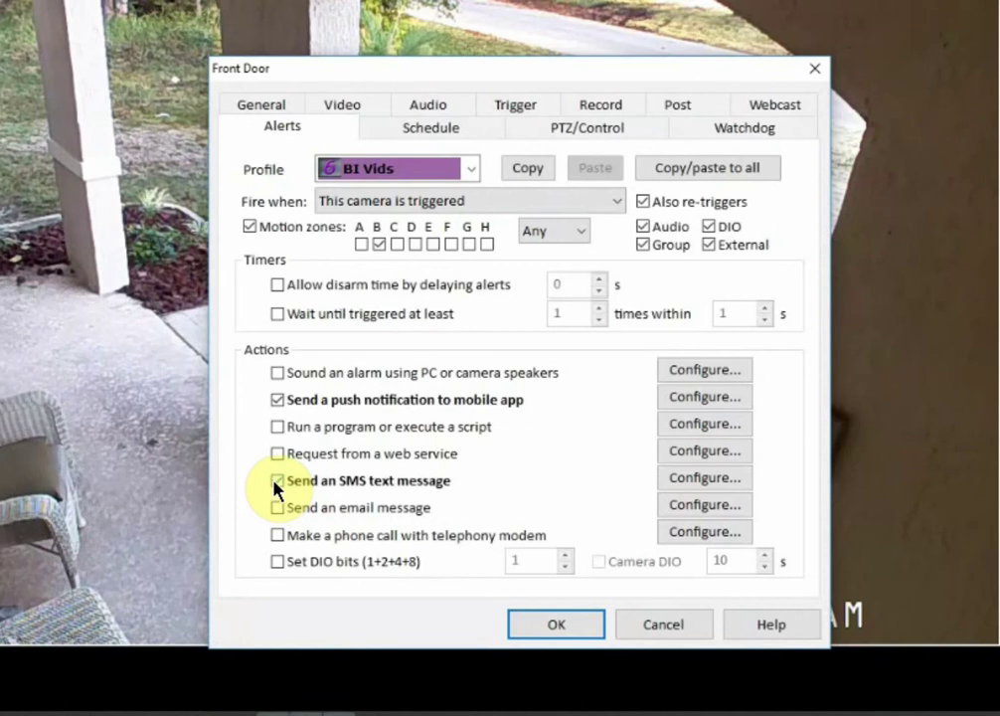
Open the SMS alert settings, clear the old phone numbers, and choose Gmail as SMTP server.
{"action": "left_click", "coordinate": [718, 481]}
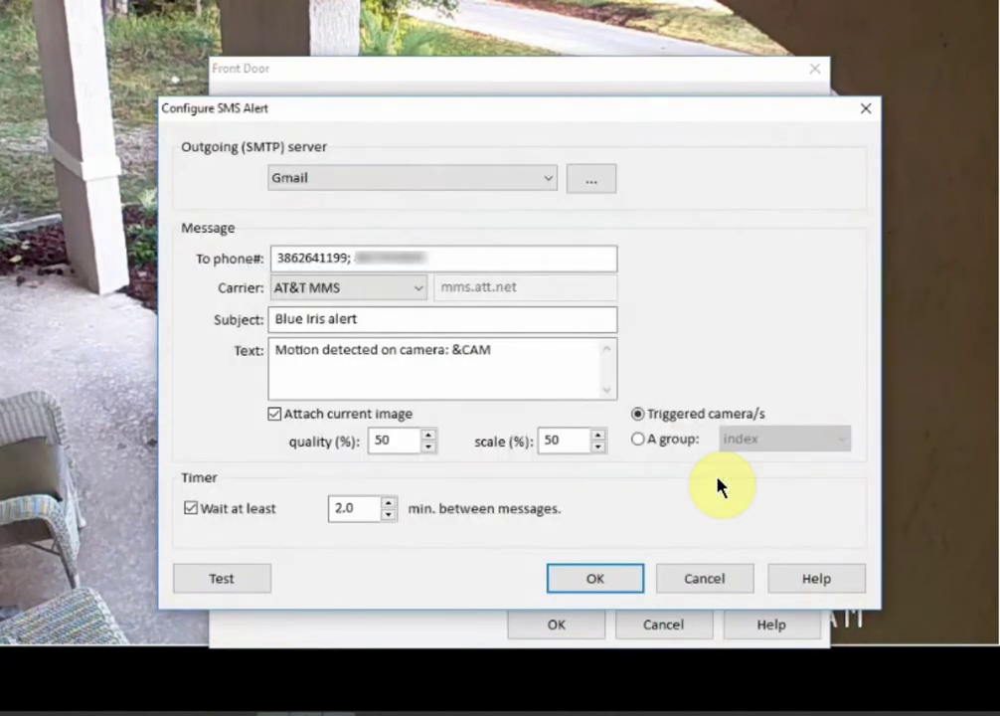
{"action": "left_click", "coordinate": [480, 256]}
{"action": "key", "text": "BackSpace"}
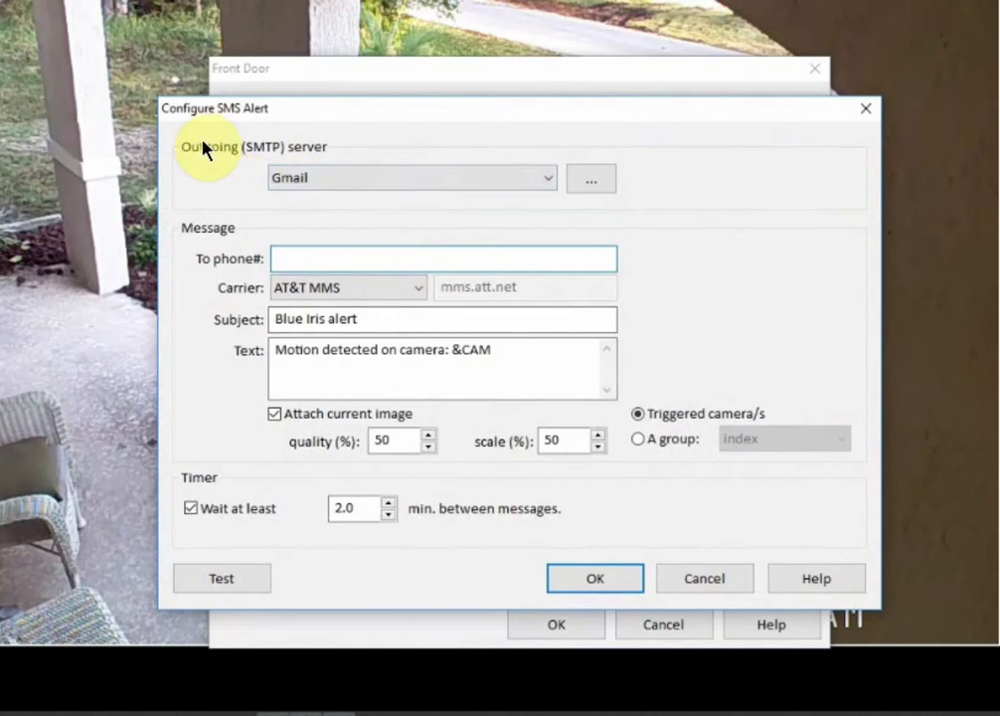
{"action": "left_click", "coordinate": [296, 183]}
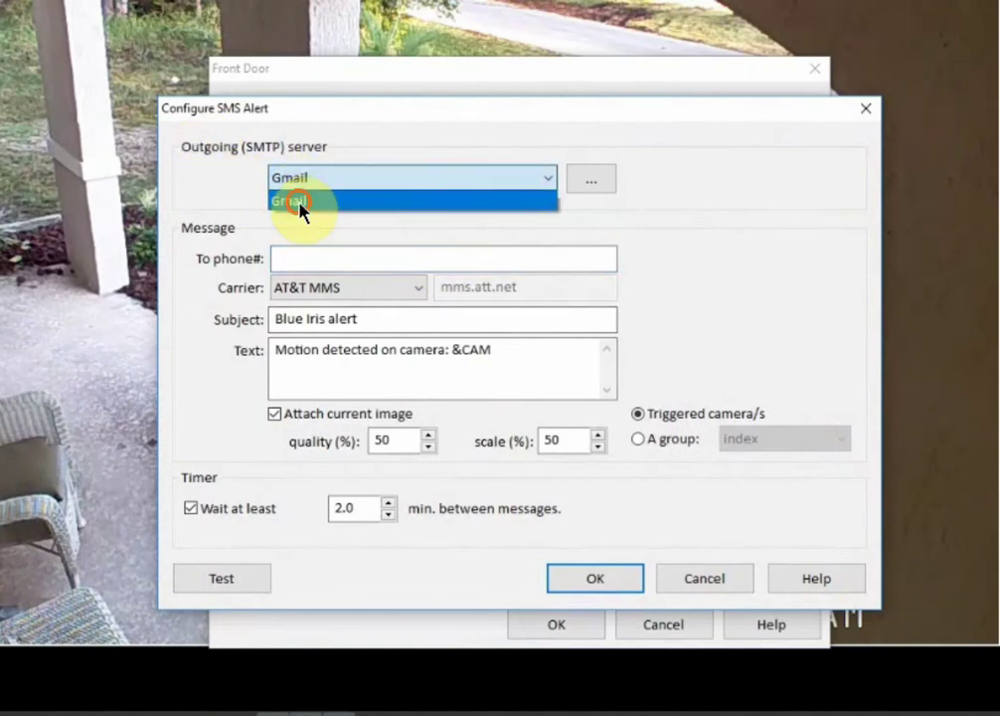
{"action": "left_click", "coordinate": [301, 211]}
Enter a single recipient phone number and keep the carrier set to AT&T MMS.
{"action": "left_click", "coordinate": [300, 257]}
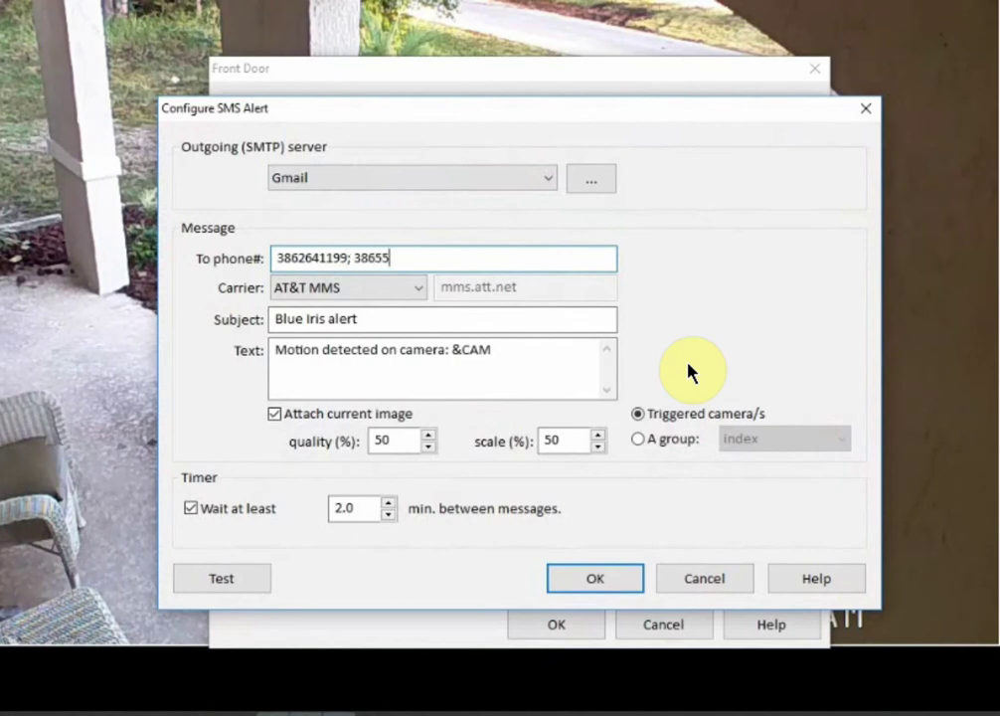
{"action": "key", "text": "BackSpace"}
{"action": "key", "text": "BackSpace"}
{"action": "key", "text": "BackSpace"}
{"action": "key", "text": "BackSpace"}
{"action": "key", "text": "BackSpace"}
{"action": "key", "text": "BackSpace"}
{"action": "key", "text": "BackSpace"}
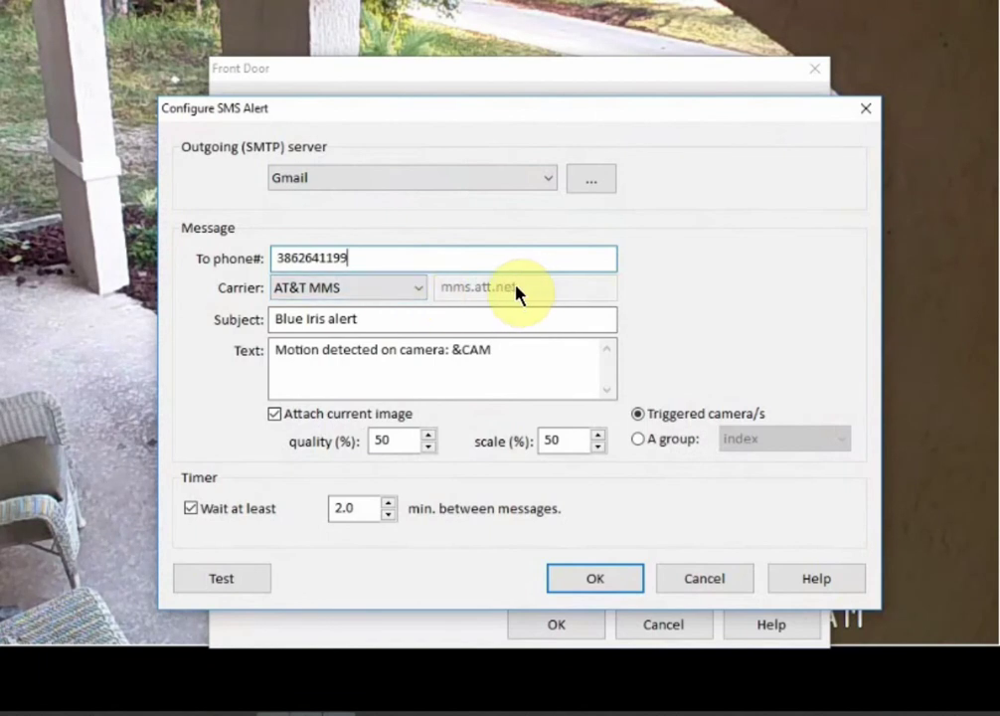
{"action": "left_click", "coordinate": [353, 288]}
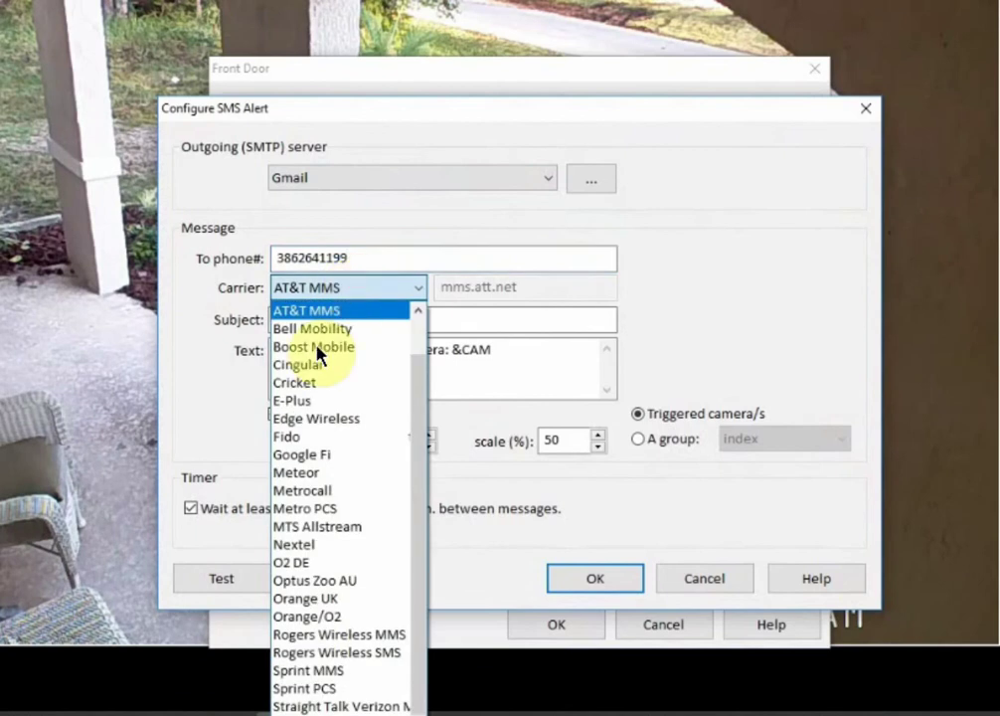
{"action": "scroll", "coordinate": [390, 696], "scroll_direction": "down", "scroll_amount": 3}
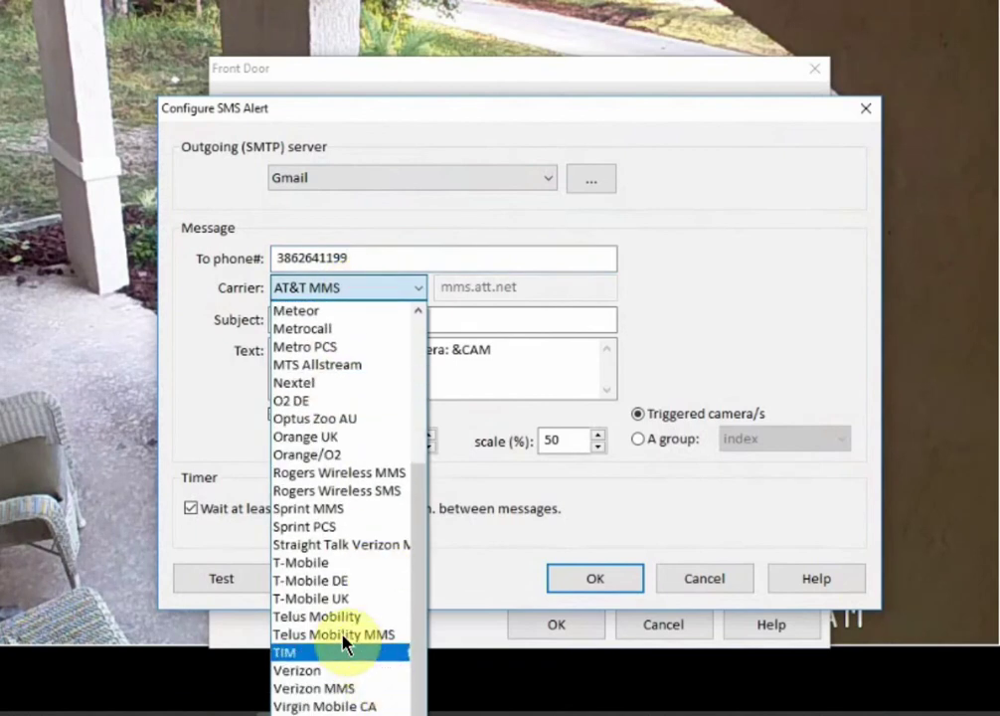
{"action": "scroll", "coordinate": [346, 676], "scroll_direction": "up", "scroll_amount": 4}
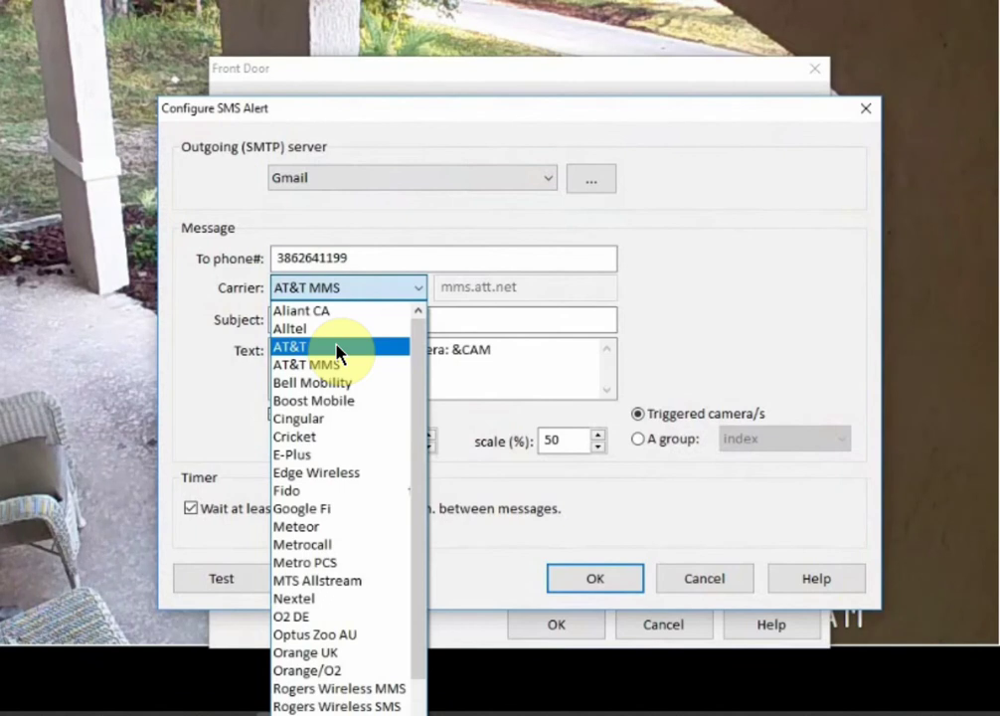
{"action": "left_click", "coordinate": [217, 330]}
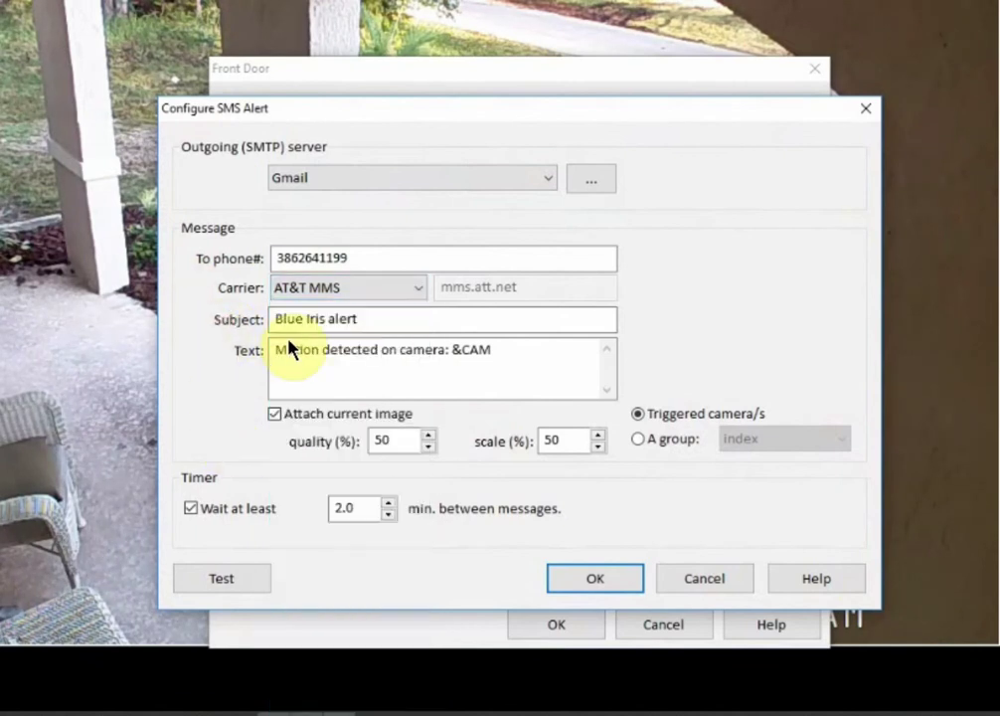
{"action": "left_click_drag", "start_coordinate": [383, 325], "coordinate": [252, 335]}
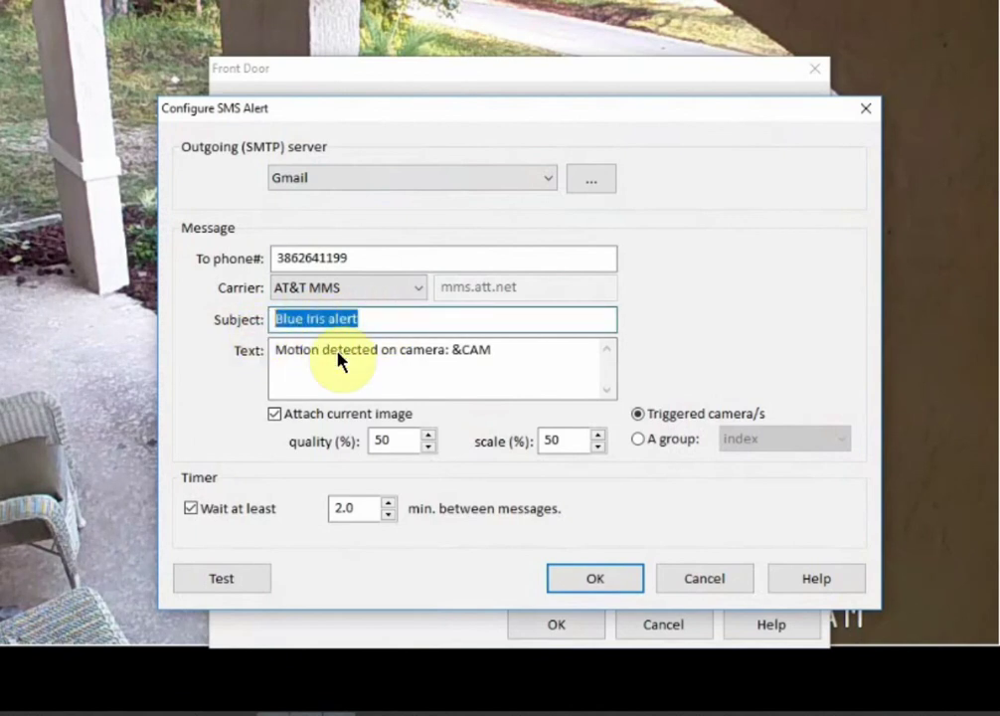
{"action": "left_click", "coordinate": [424, 380]}
{"action": "left_click_drag", "start_coordinate": [494, 360], "coordinate": [163, 366]}
{"action": "left_click", "coordinate": [284, 420]}
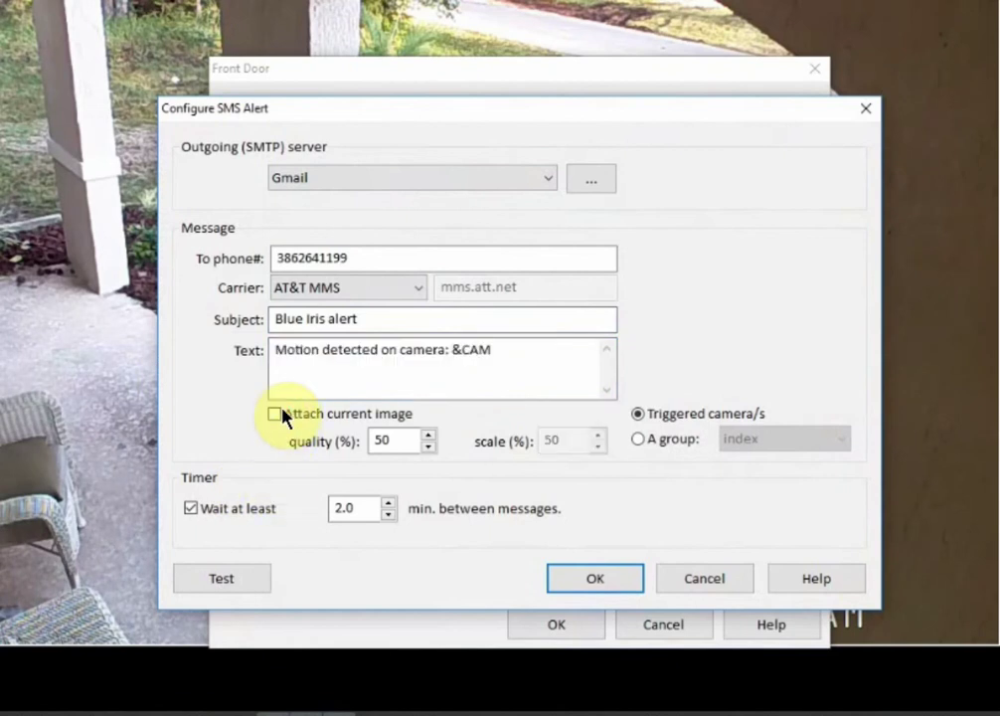
{"action": "left_click", "coordinate": [275, 412]}
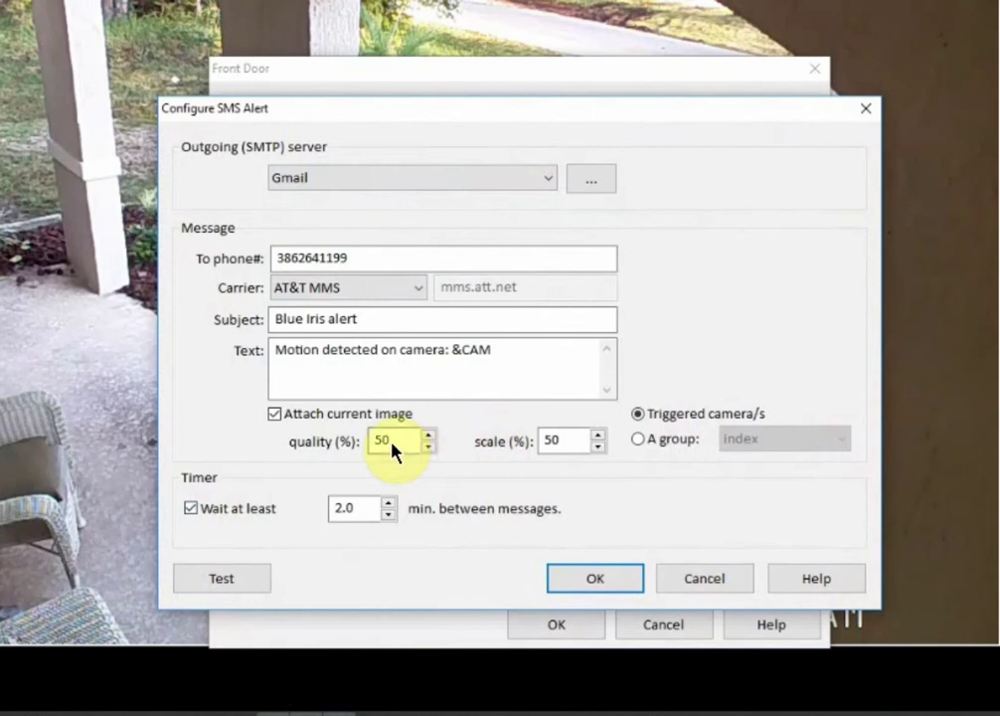
{"action": "left_click_drag", "start_coordinate": [402, 446], "coordinate": [350, 457]}
{"action": "double_click", "coordinate": [402, 442]}
{"action": "type", "text": "100"}
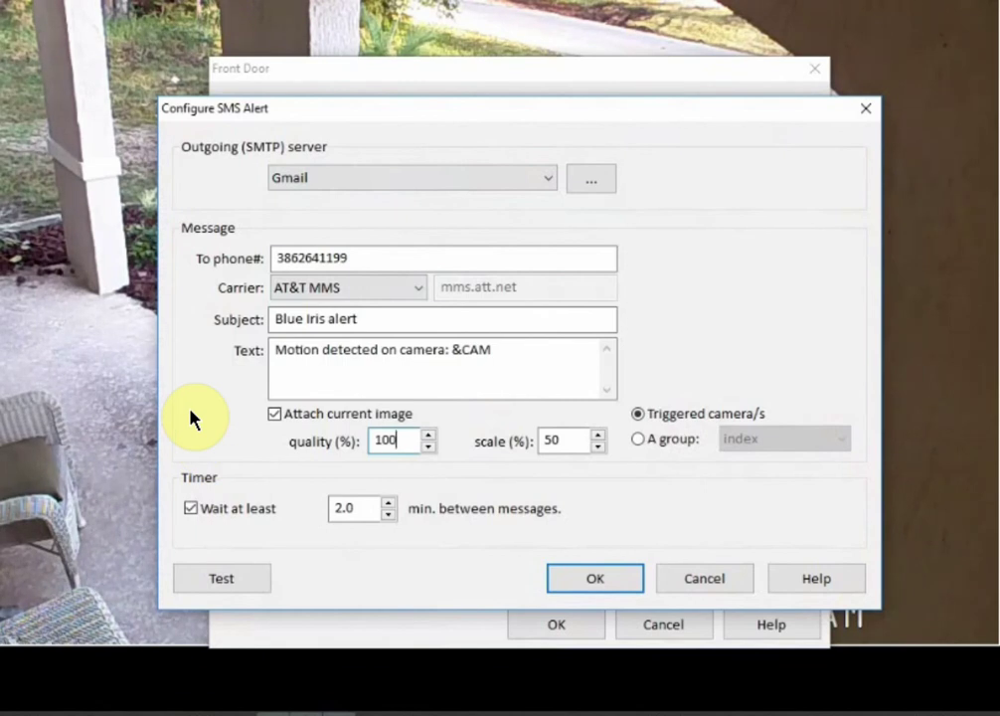
{"action": "key", "text": "BackSpace"}
{"action": "key", "text": "BackSpace"}
{"action": "key", "text": "BackSpace"}
{"action": "type", "text": "50"}
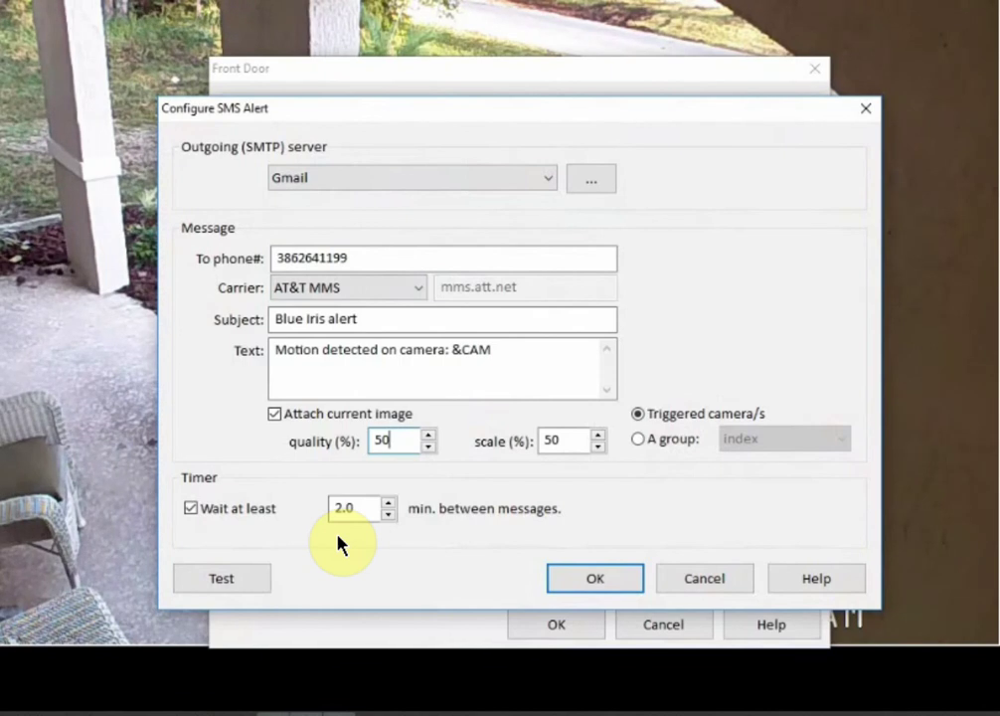
Send a test SMS alert and close the results once it shows Completed.
{"action": "left_click", "coordinate": [242, 582]}
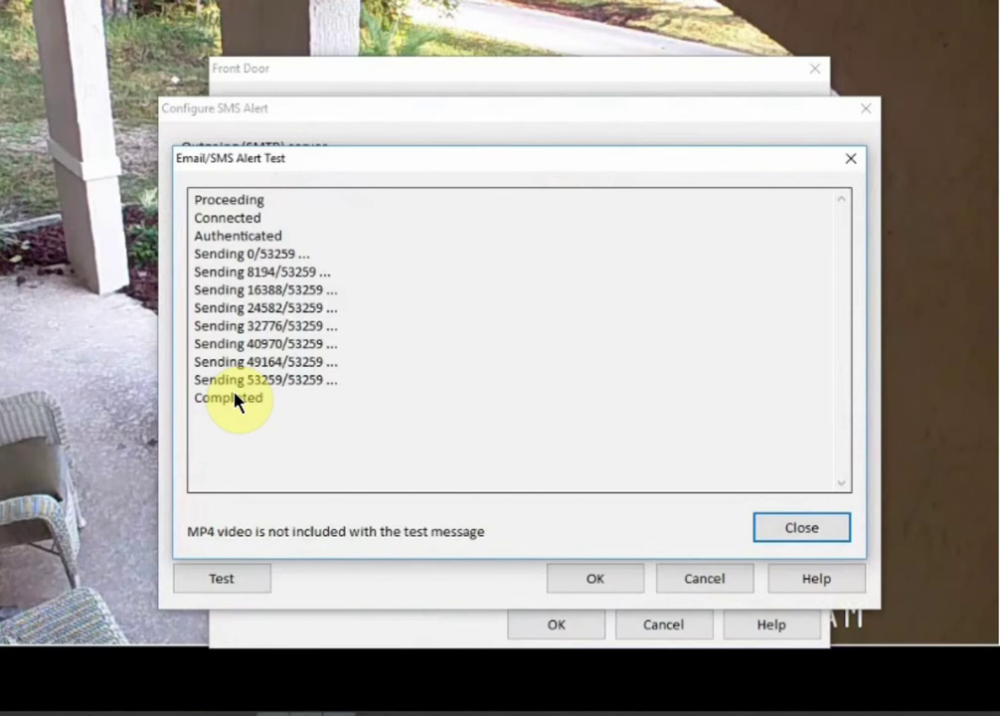
{"action": "left_click", "coordinate": [789, 527]}
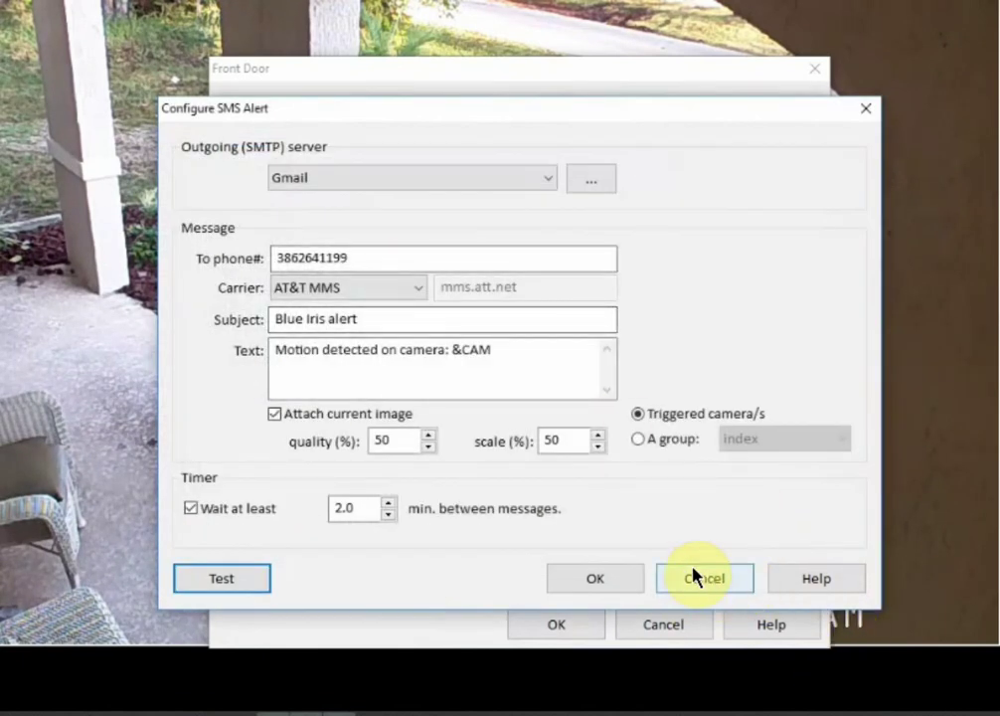